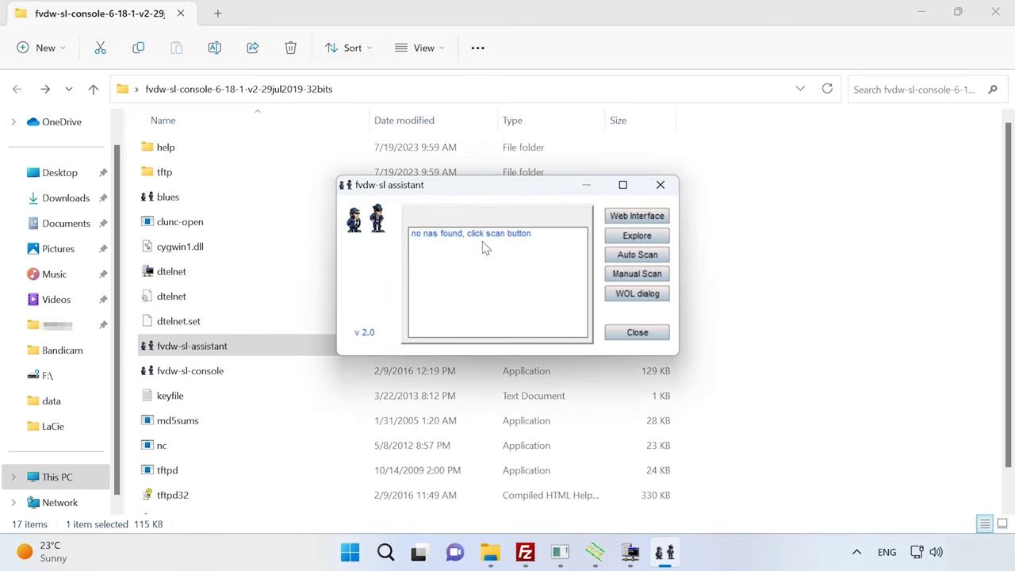
- Auto-scan for the NAS, load 192.168.1.165 in Chrome and sign in to its admin page
{"action": "left_click", "coordinate": [645, 257]}
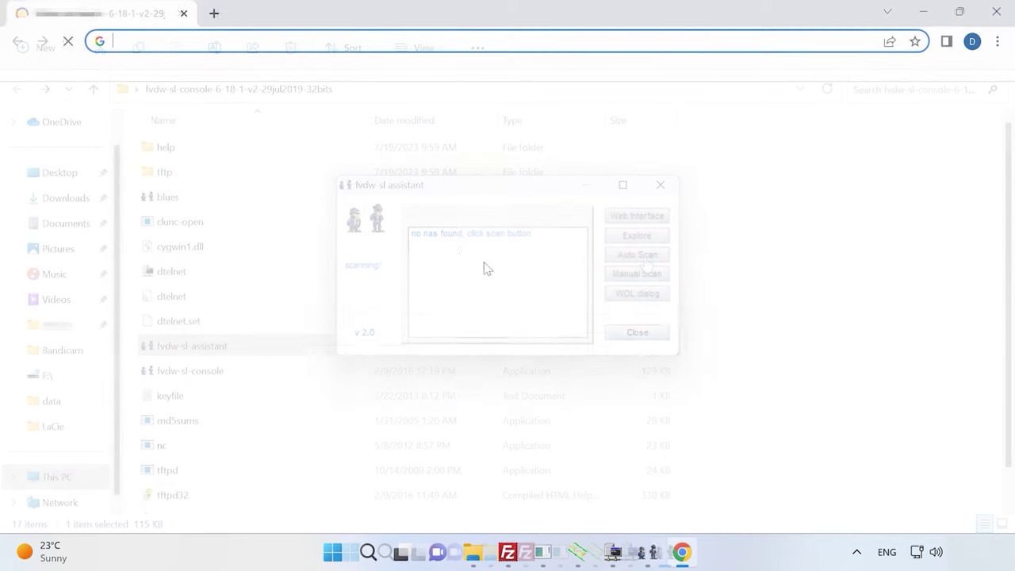
{"action": "type", "text": "19"}
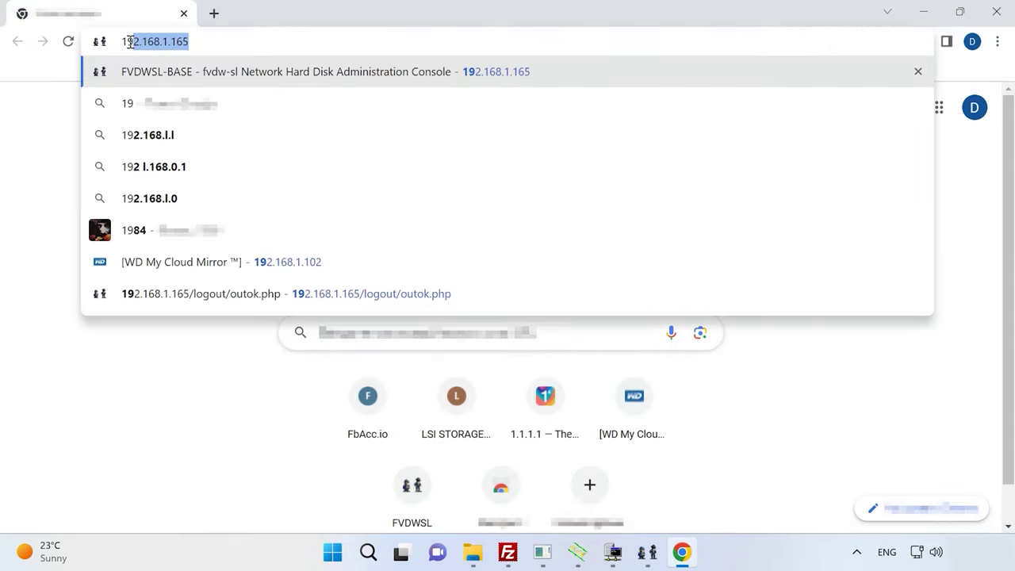
{"action": "key", "text": "Right"}
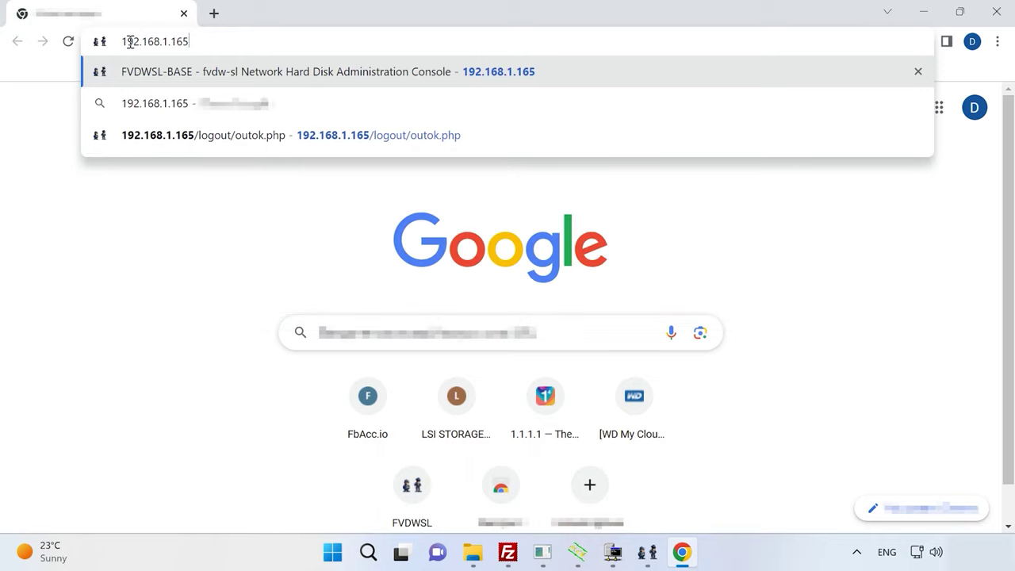
{"action": "key", "text": "Return"}
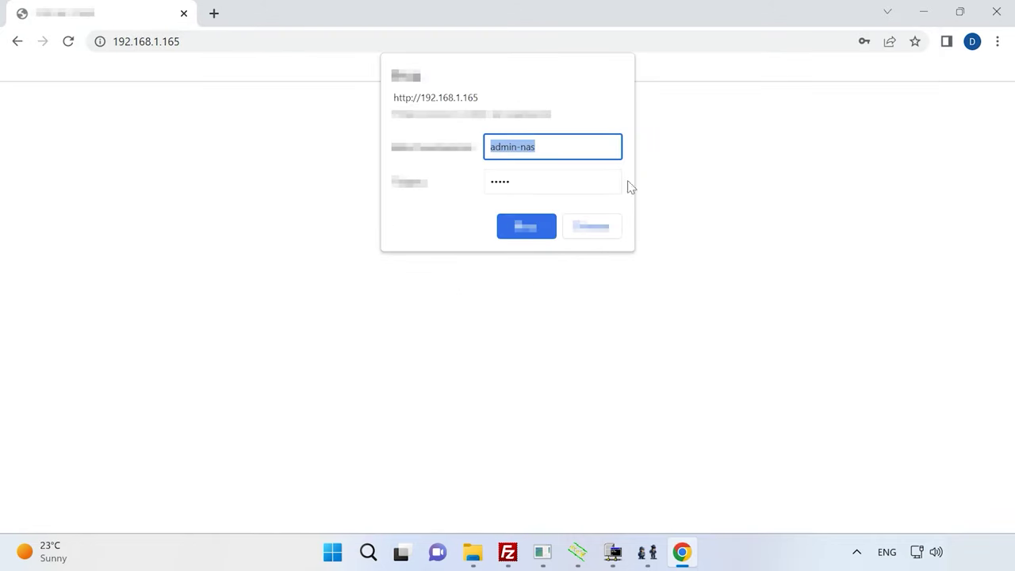
{"action": "left_click", "coordinate": [562, 148]}
{"action": "left_click", "coordinate": [529, 228]}
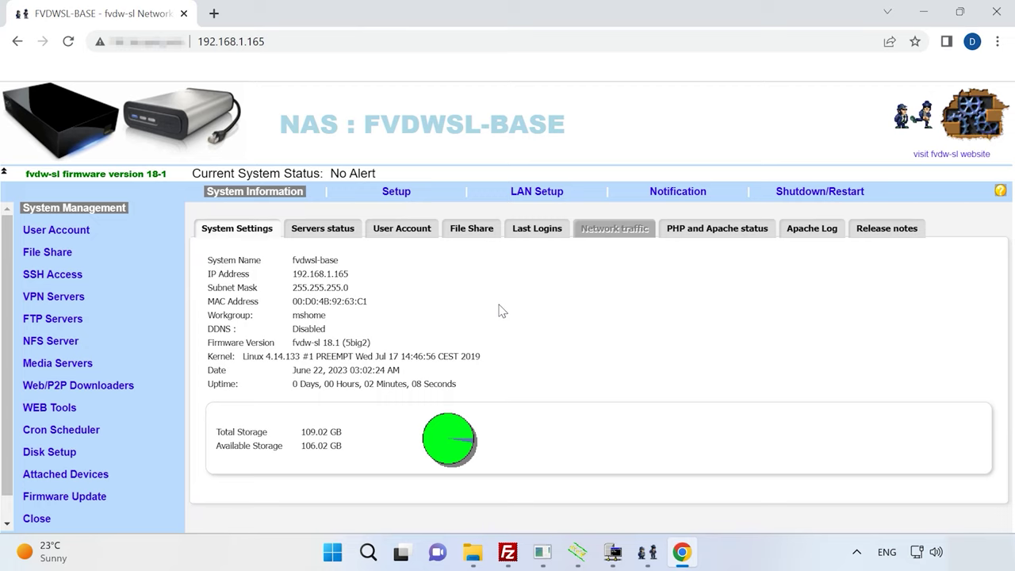
- Run the firmware update from the fvdw-sl server and highlight the plugout.net Error 200 lines in the log
{"action": "left_click", "coordinate": [94, 503]}
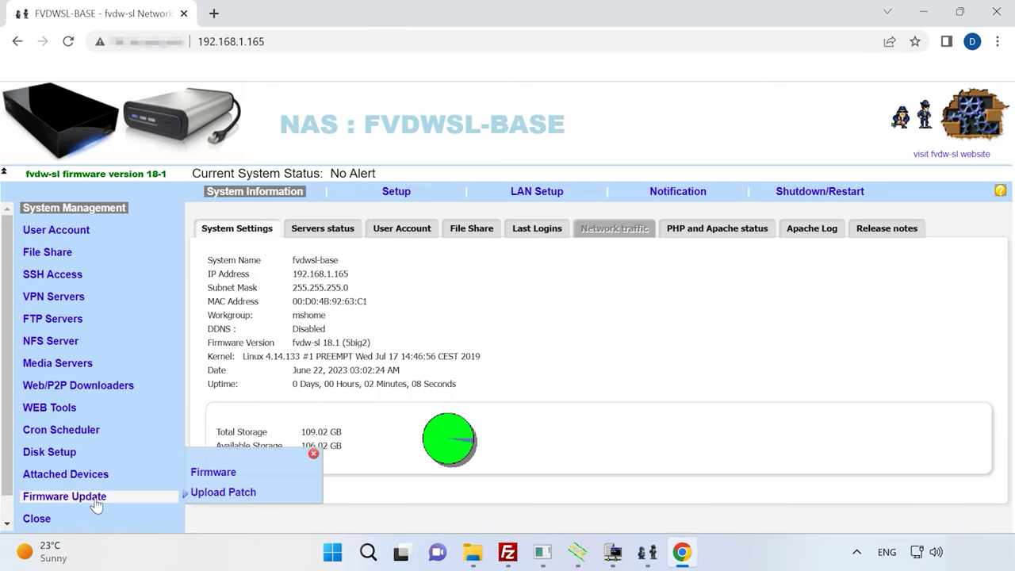
{"action": "left_click", "coordinate": [93, 502]}
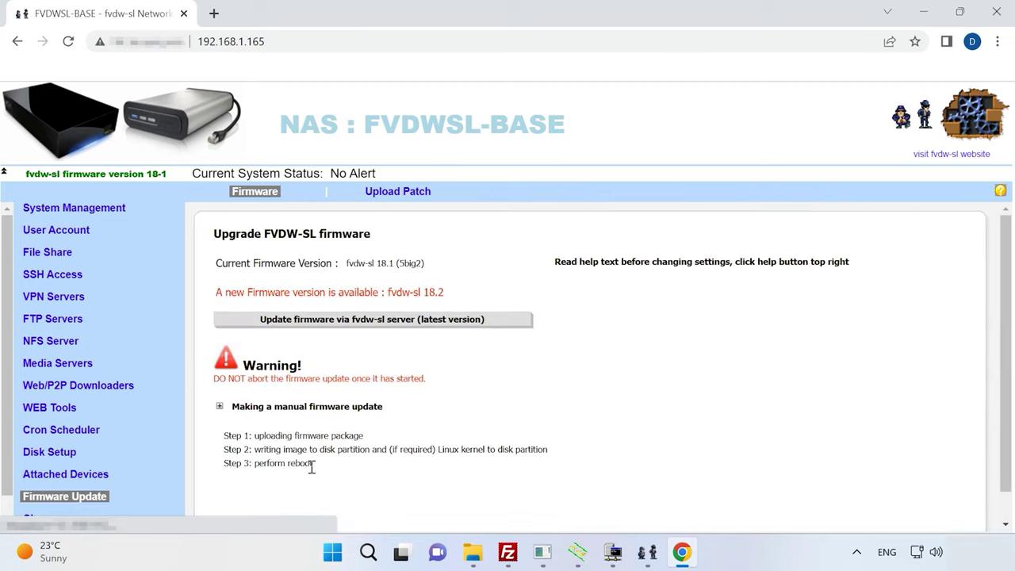
{"action": "left_click", "coordinate": [405, 326]}
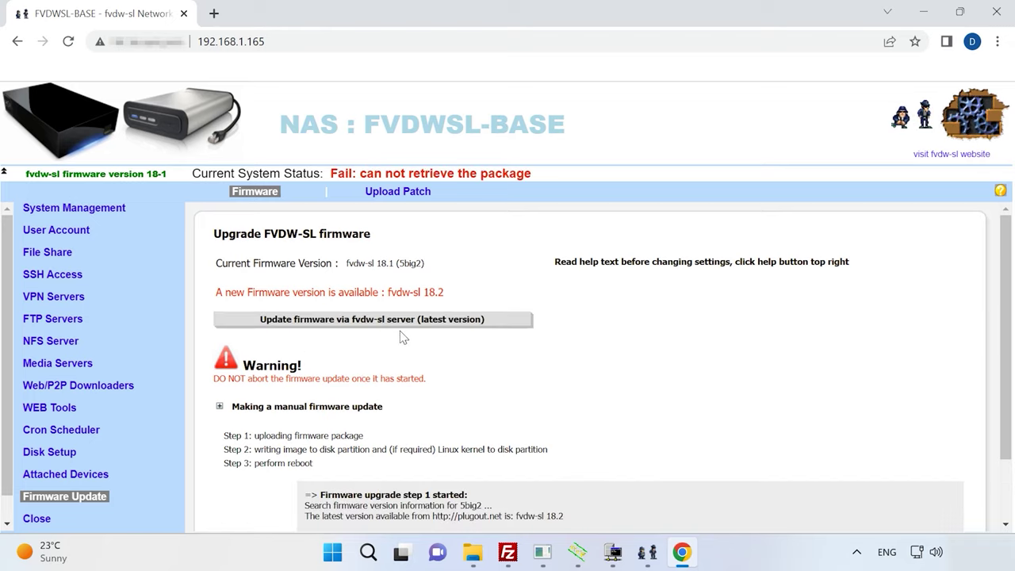
{"action": "scroll", "coordinate": [404, 341], "scroll_direction": "down", "scroll_amount": 1}
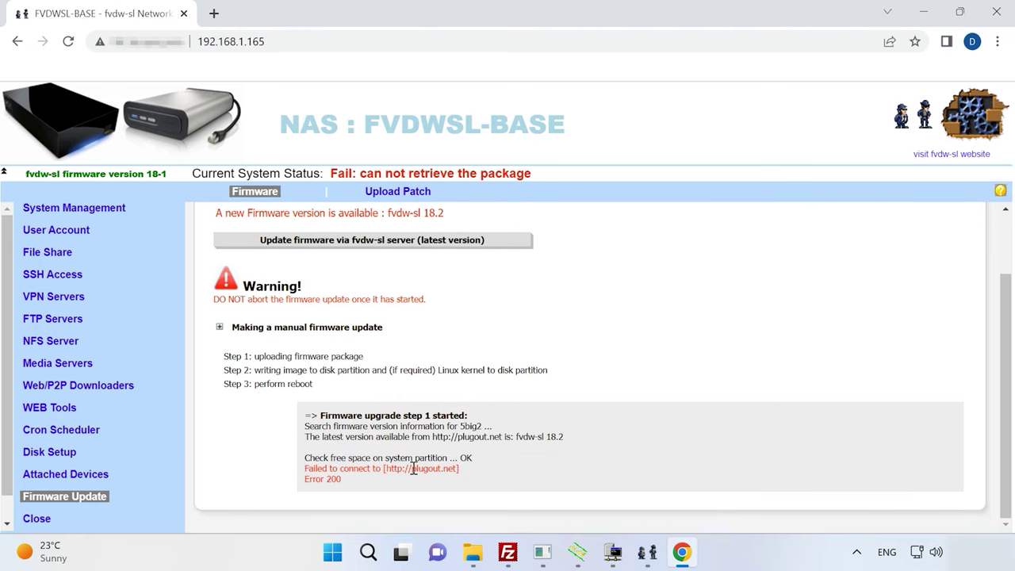
{"action": "left_click_drag", "start_coordinate": [347, 482], "coordinate": [308, 468]}
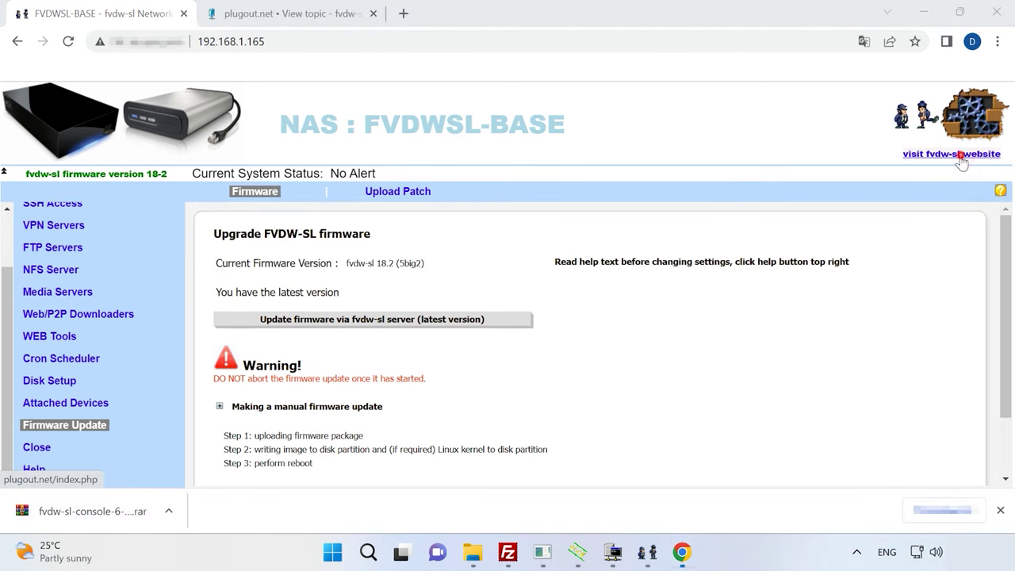
- Go to Firmware and Howto guides downloads on plugout.net and read the 'fvdw-sl 18-2 release for all devices' topic
{"action": "left_click", "coordinate": [960, 158]}
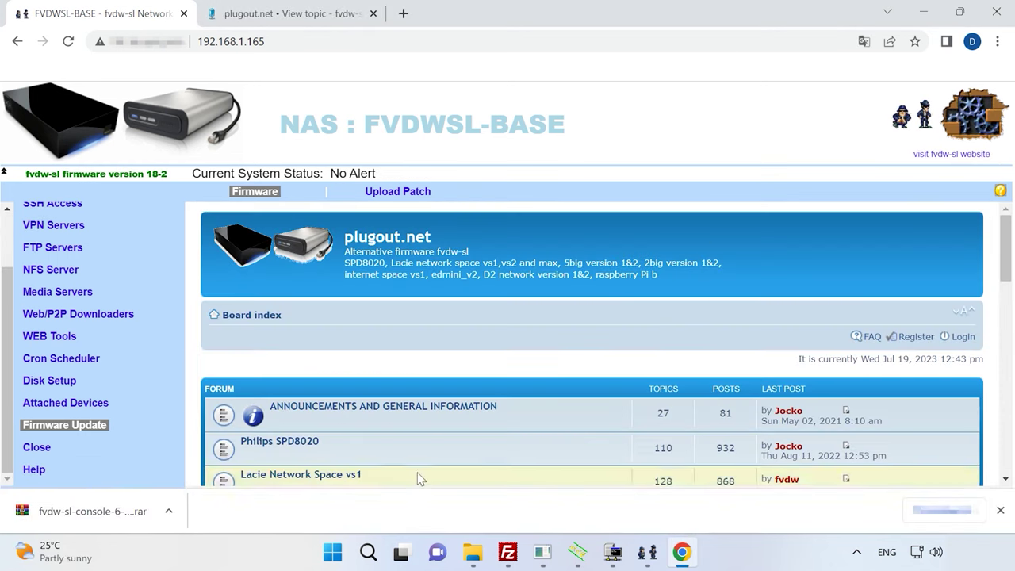
{"action": "scroll", "coordinate": [413, 461], "scroll_direction": "down", "scroll_amount": 5}
{"action": "scroll", "coordinate": [405, 436], "scroll_direction": "down", "scroll_amount": 2}
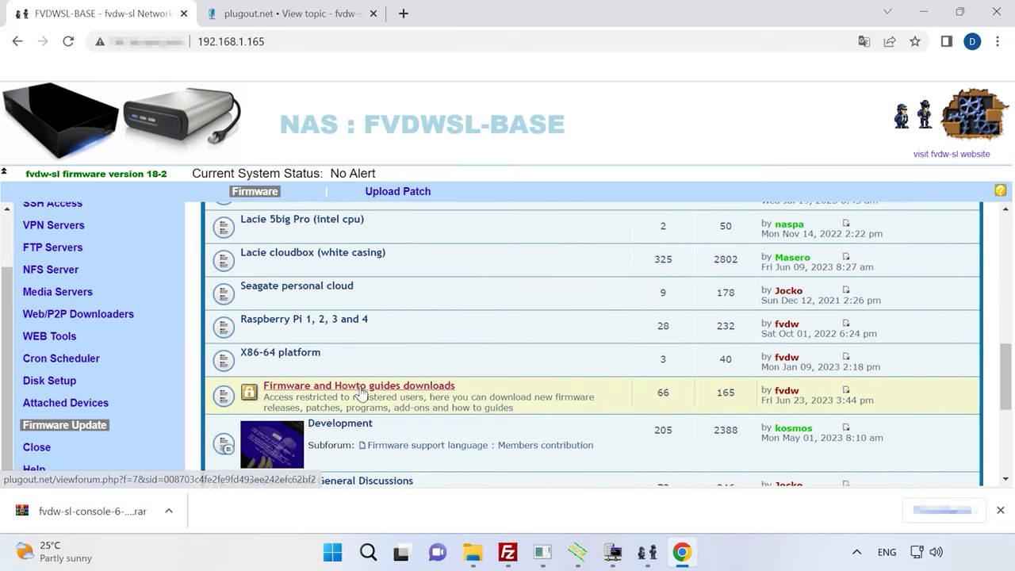
{"action": "left_click", "coordinate": [353, 386]}
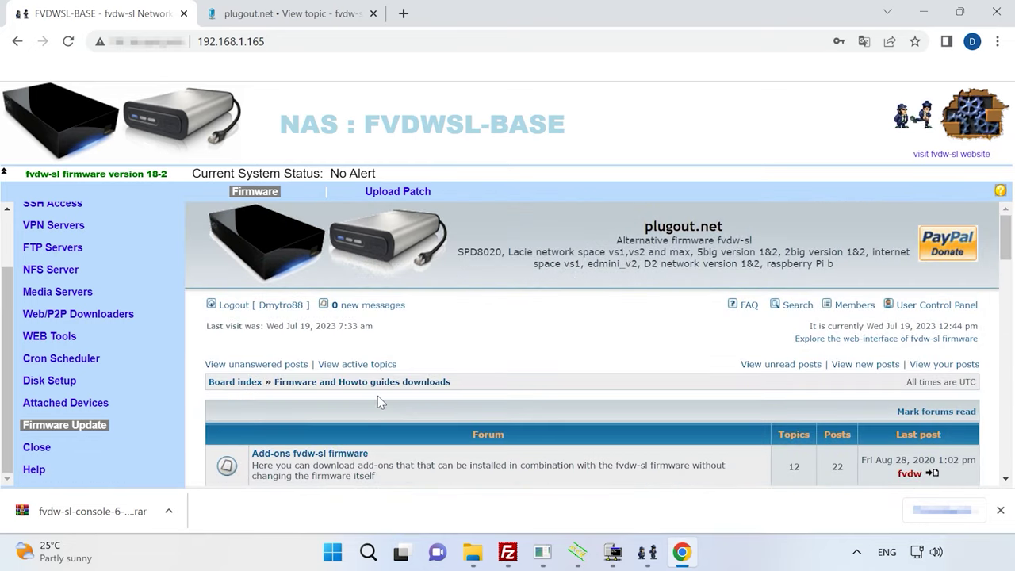
{"action": "scroll", "coordinate": [389, 394], "scroll_direction": "down", "scroll_amount": 4}
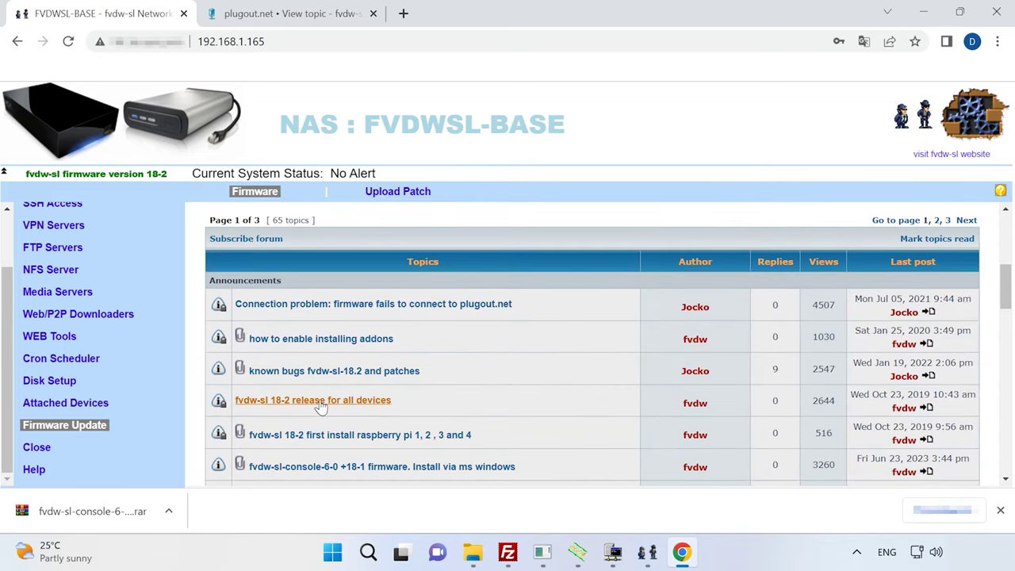
{"action": "left_click", "coordinate": [337, 403]}
{"action": "scroll", "coordinate": [353, 407], "scroll_direction": "down", "scroll_amount": 1}
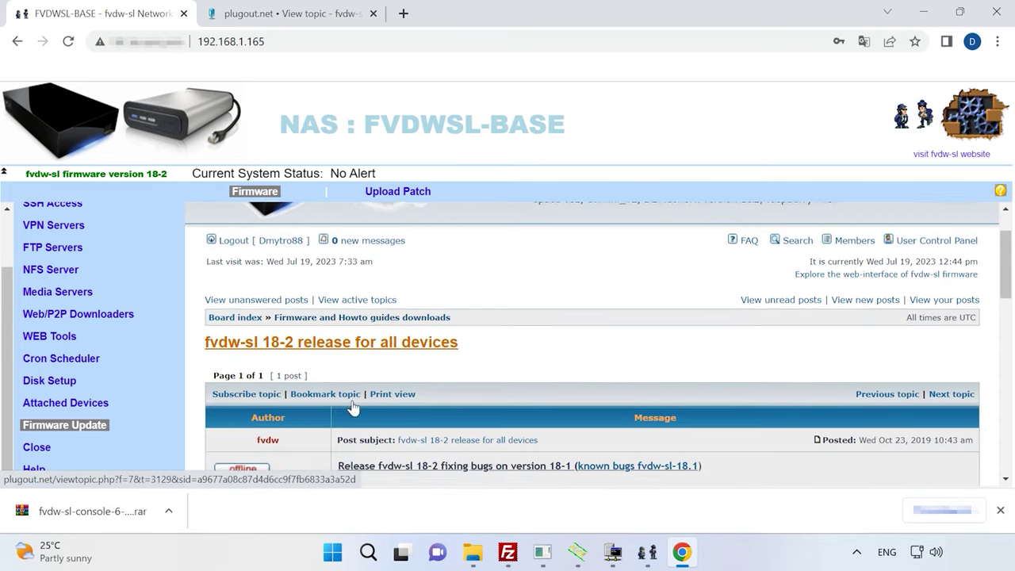
{"action": "scroll", "coordinate": [357, 405], "scroll_direction": "down", "scroll_amount": 1}
{"action": "scroll", "coordinate": [551, 379], "scroll_direction": "down", "scroll_amount": 1}
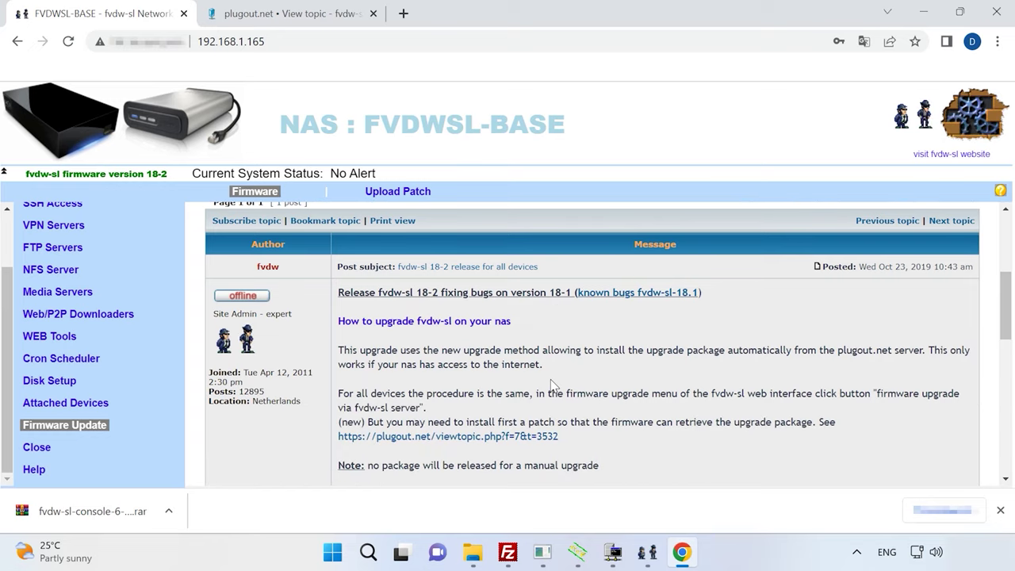
{"action": "scroll", "coordinate": [551, 379], "scroll_direction": "down", "scroll_amount": 1}
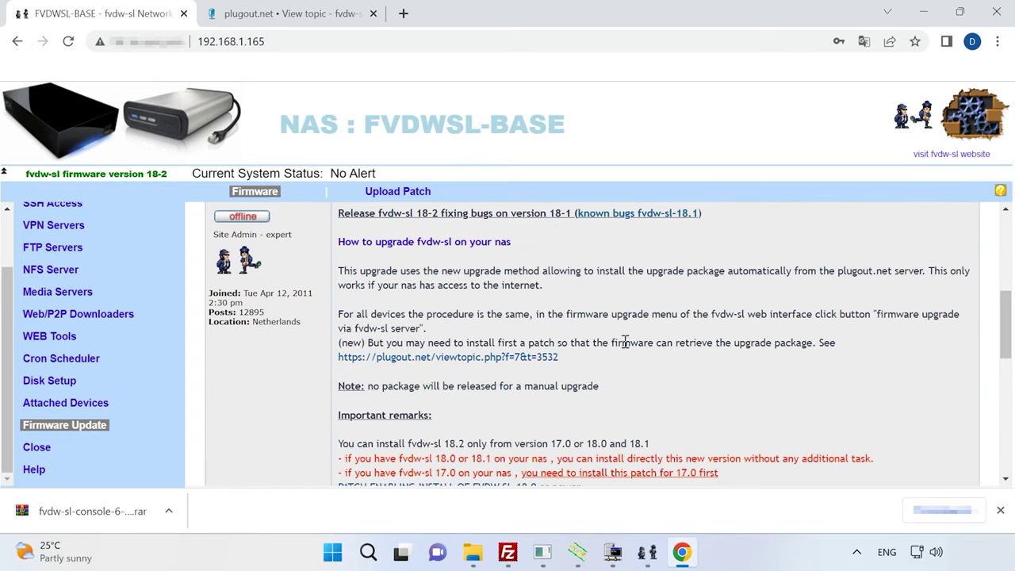
{"action": "scroll", "coordinate": [625, 341], "scroll_direction": "down", "scroll_amount": 3}
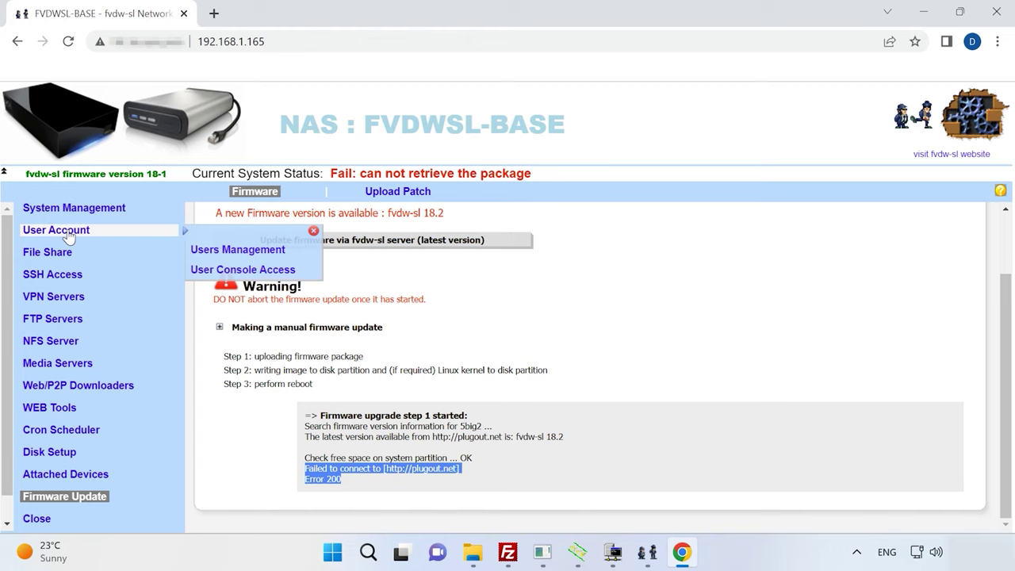
- Start a new user account, entering its name and setting the FTP home share to '/'
{"action": "left_click", "coordinate": [63, 231]}
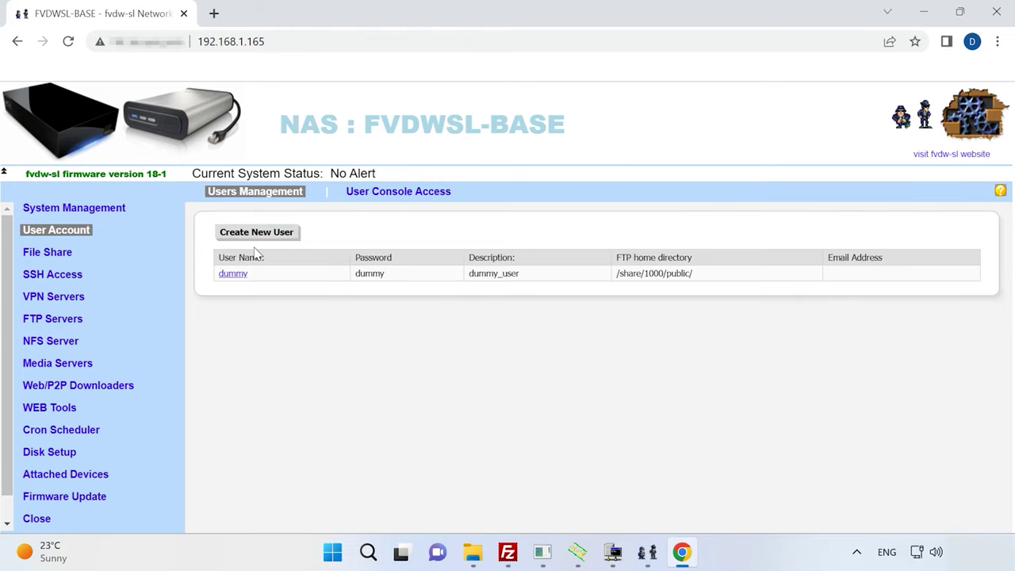
{"action": "left_click", "coordinate": [268, 235]}
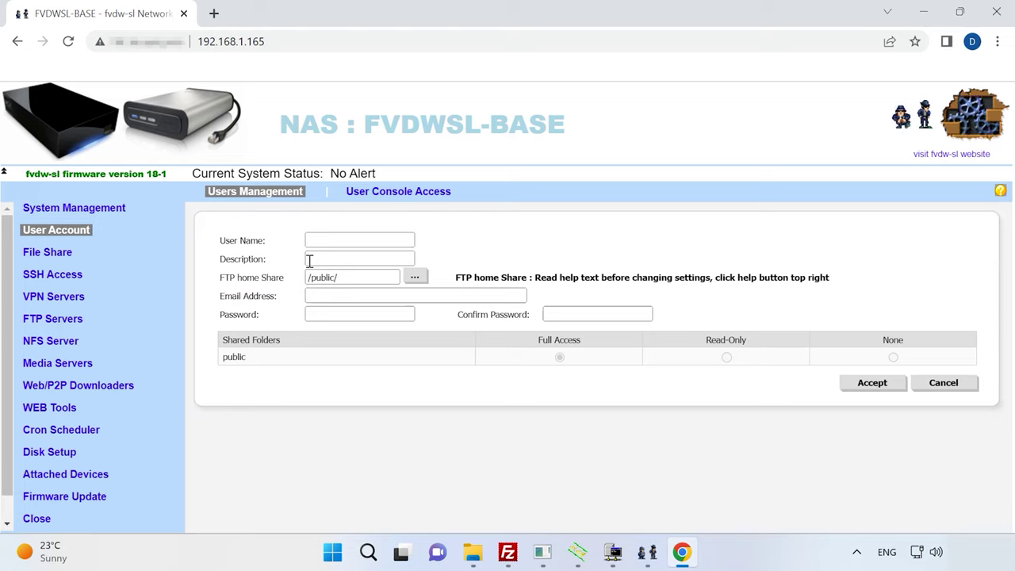
{"action": "left_click", "coordinate": [319, 242]}
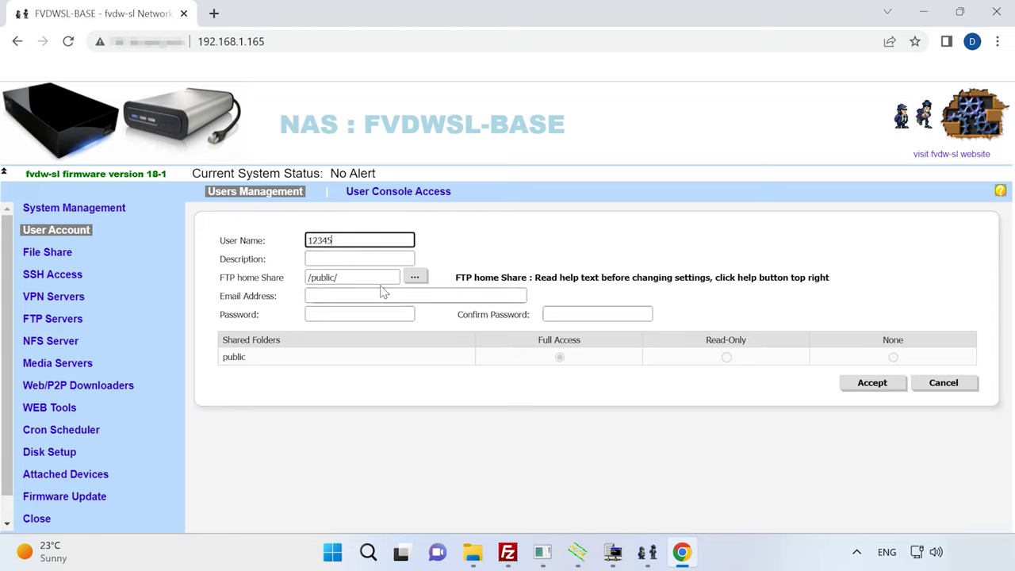
{"action": "left_click", "coordinate": [415, 277]}
{"action": "left_click", "coordinate": [228, 300]}
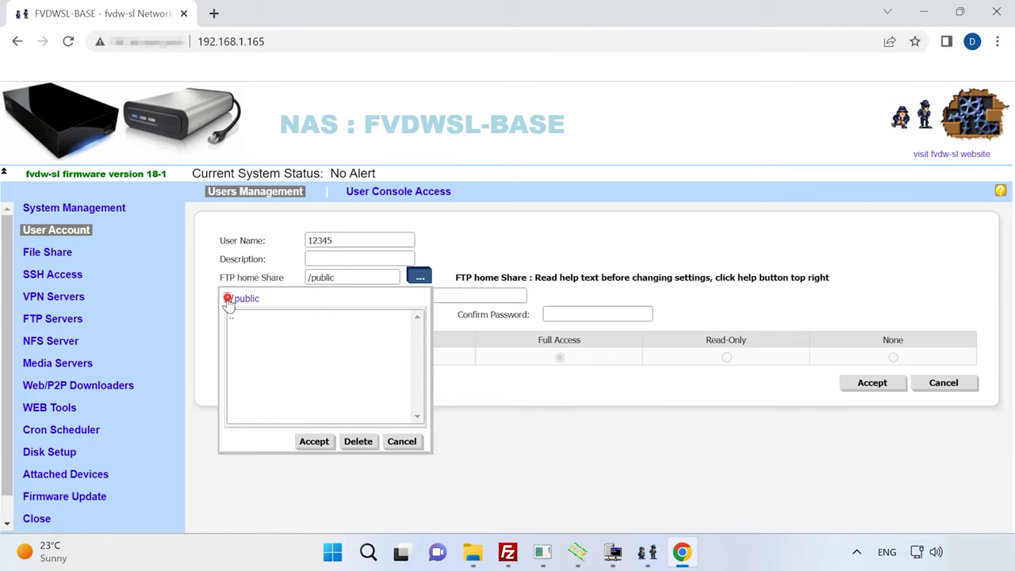
{"action": "left_click", "coordinate": [312, 442]}
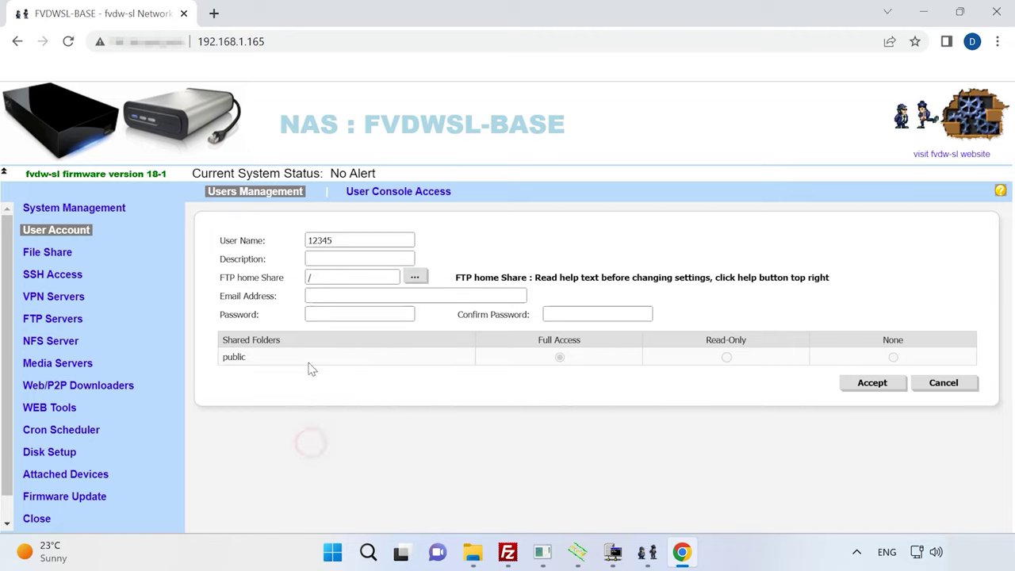
- Give the user description '1', enter and confirm its password, and save the account
{"action": "left_click", "coordinate": [314, 260]}
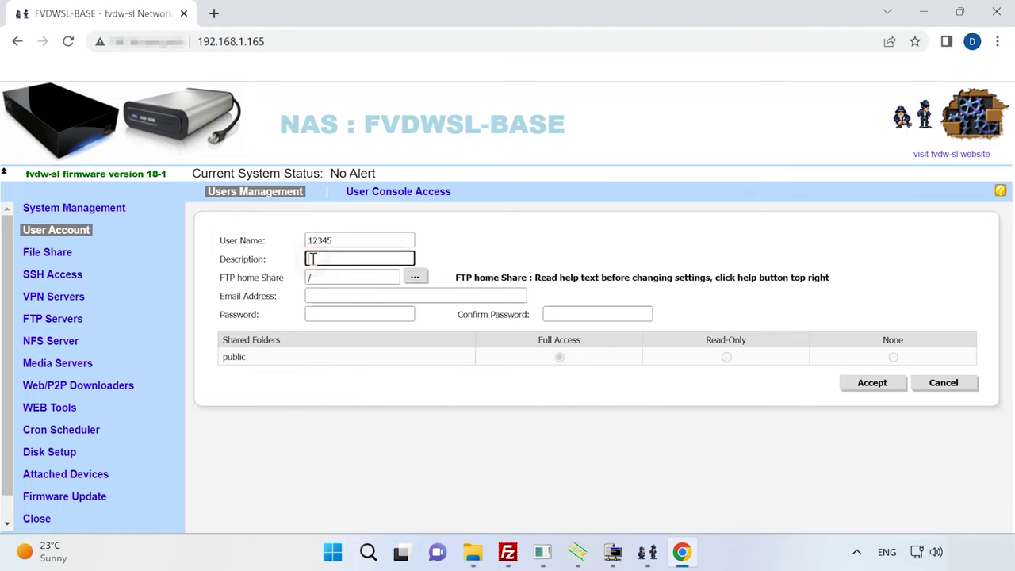
{"action": "left_click", "coordinate": [322, 311]}
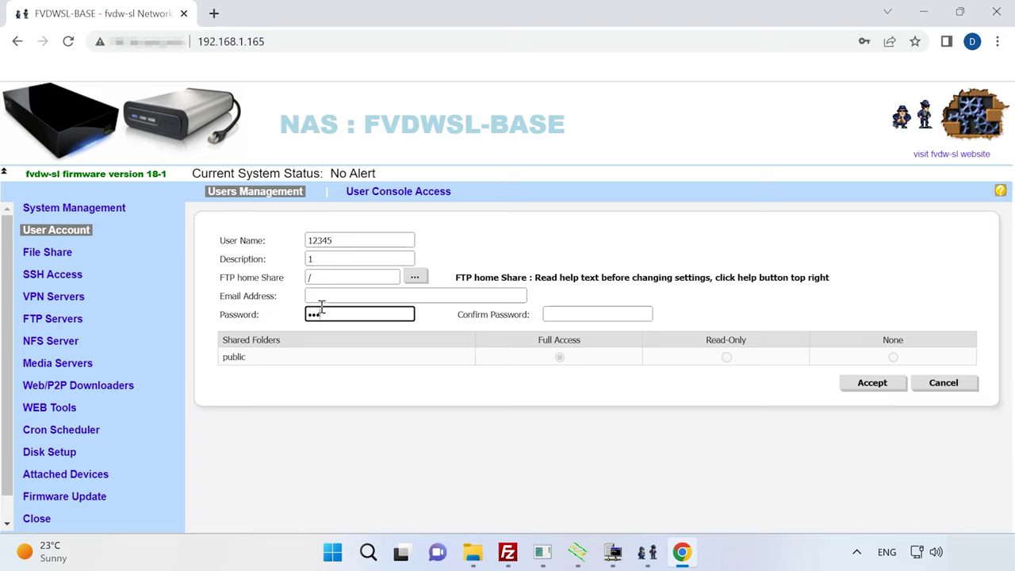
{"action": "left_click", "coordinate": [577, 314]}
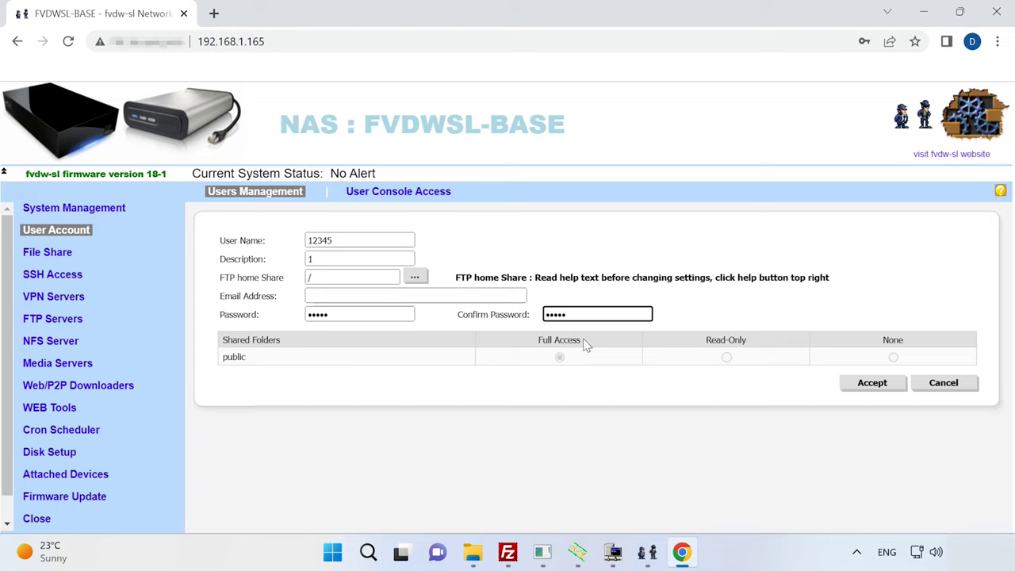
{"action": "left_click", "coordinate": [881, 386]}
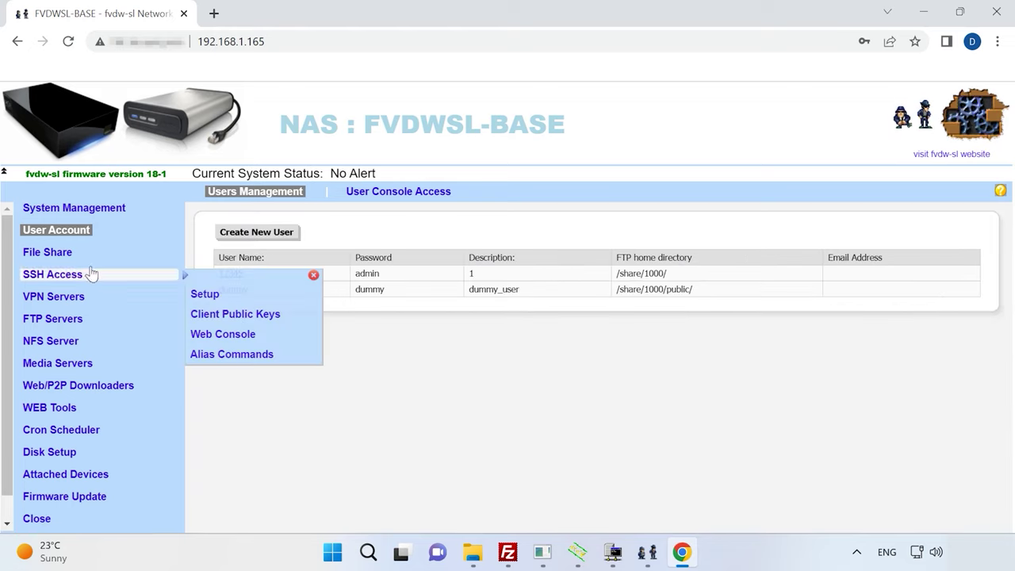
- Create a share named 'fvdw' with FTP enabled and Public share access
{"action": "left_click", "coordinate": [133, 251]}
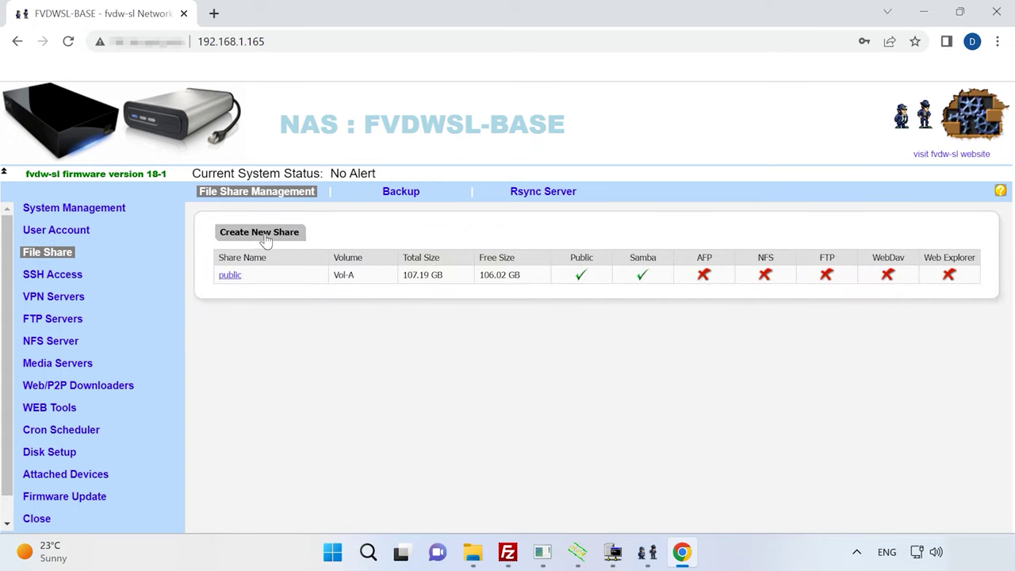
{"action": "left_click", "coordinate": [270, 237]}
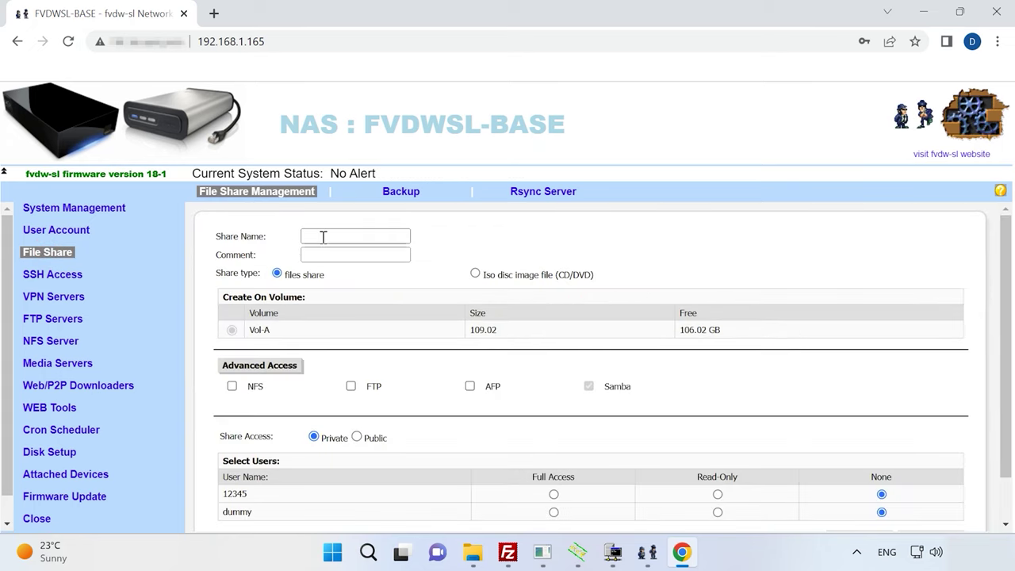
{"action": "left_click", "coordinate": [323, 237]}
{"action": "type", "text": "fvdw"}
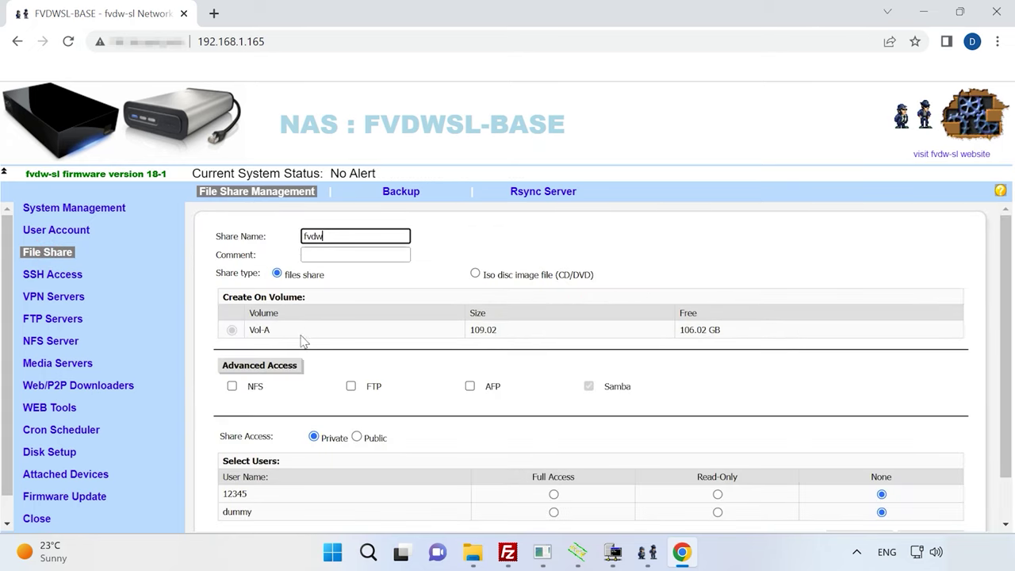
{"action": "left_click", "coordinate": [350, 386]}
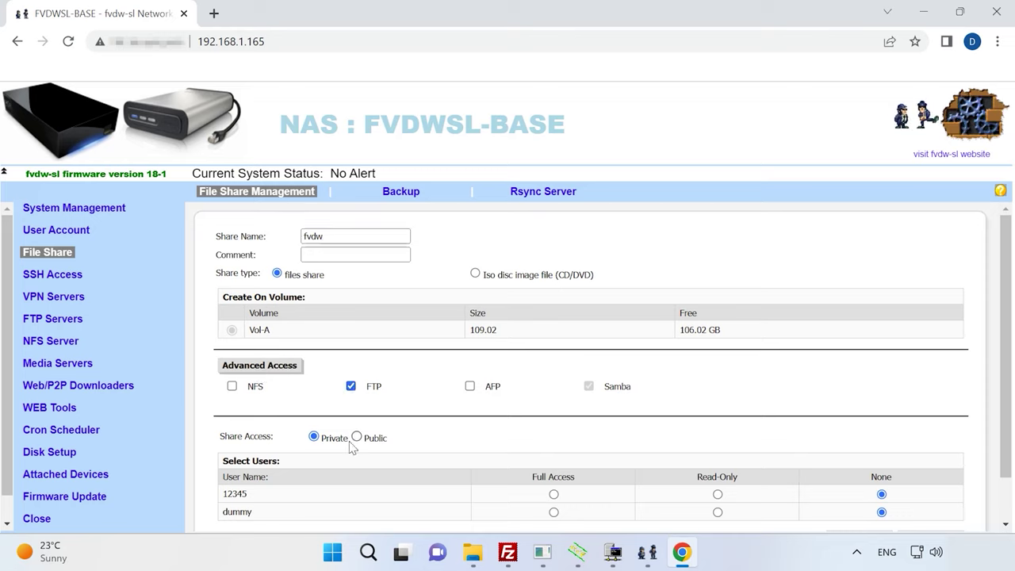
{"action": "left_click", "coordinate": [357, 436]}
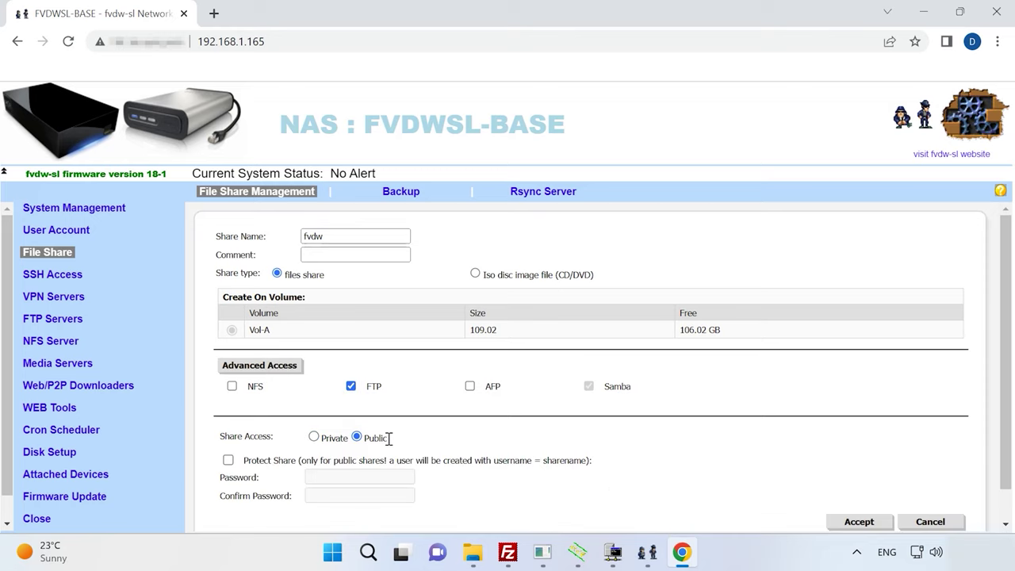
{"action": "left_click", "coordinate": [859, 523]}
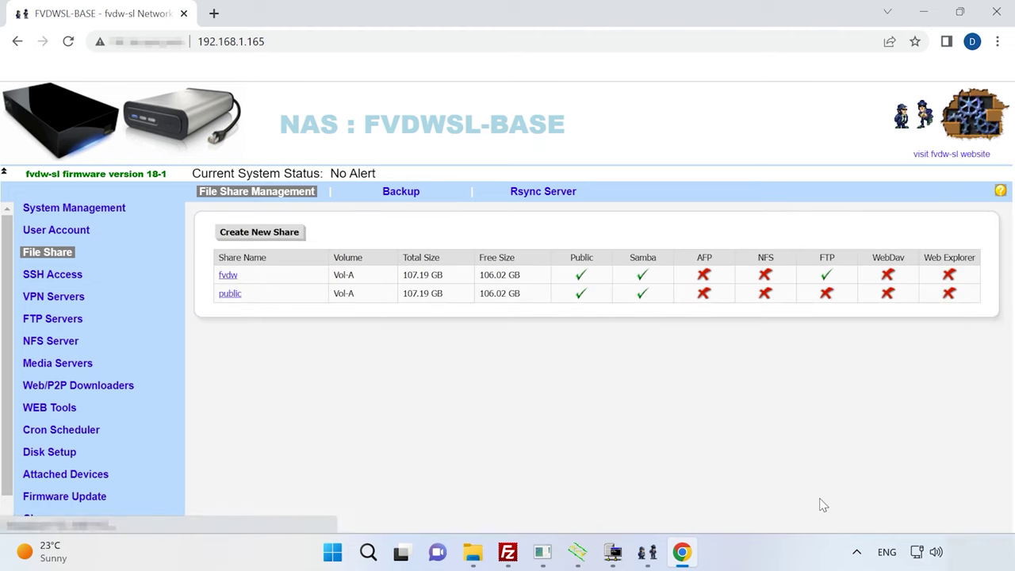
- Tick Enable FTP Server on the FTP Servers Setup page and save the setting
{"action": "left_click", "coordinate": [61, 325]}
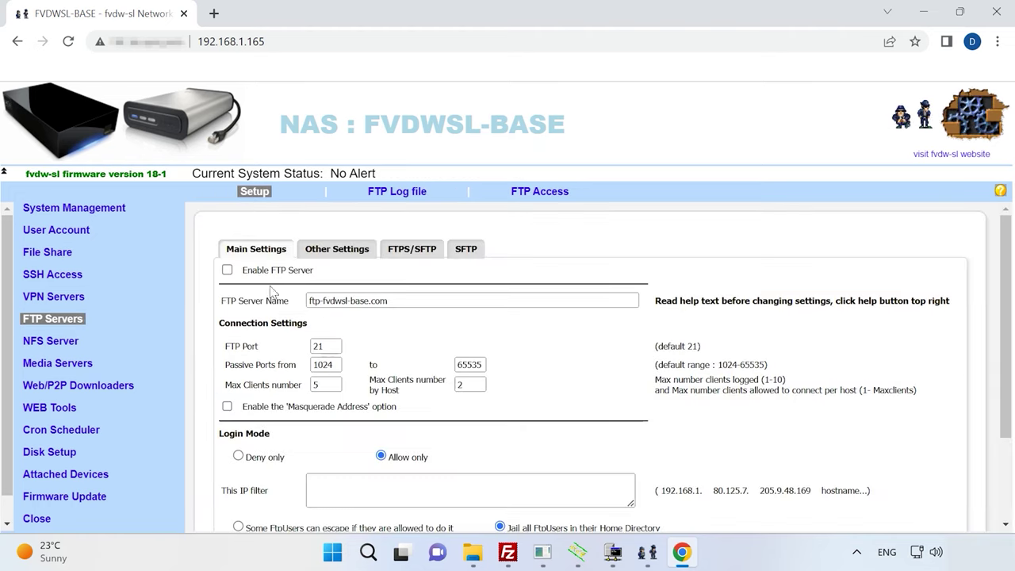
{"action": "left_click", "coordinate": [227, 271]}
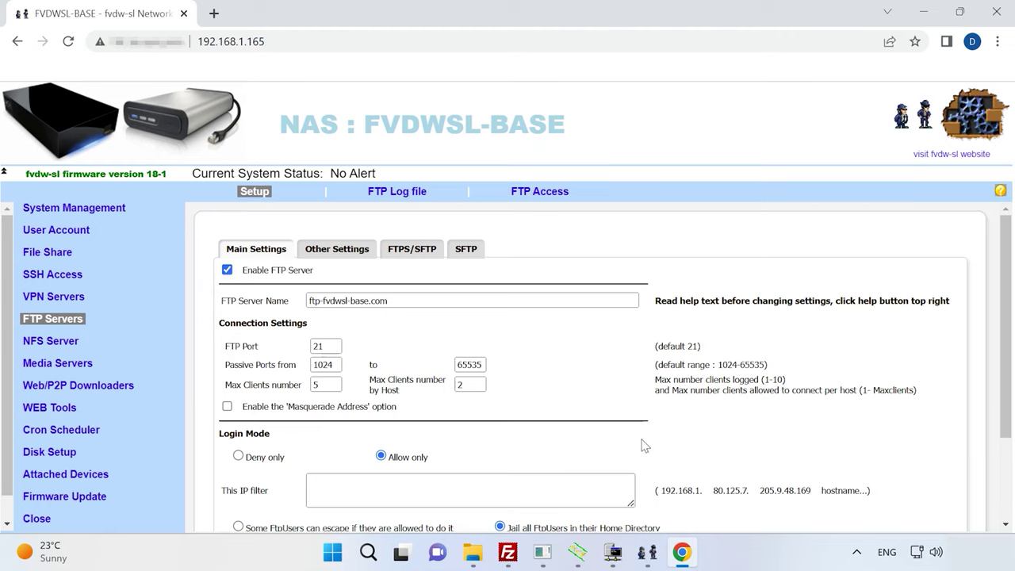
{"action": "scroll", "coordinate": [779, 421], "scroll_direction": "down", "scroll_amount": 3}
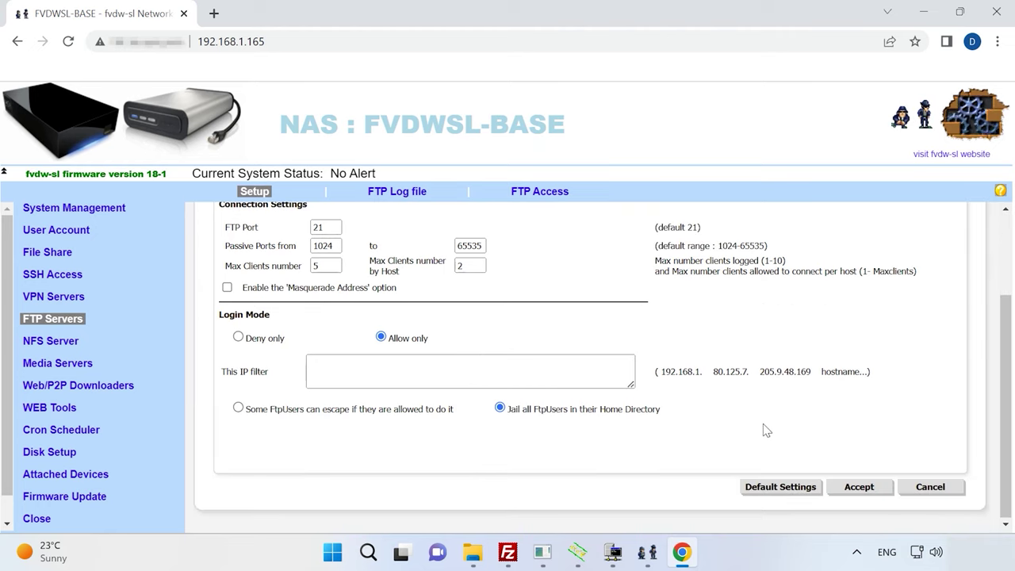
{"action": "left_click", "coordinate": [854, 491]}
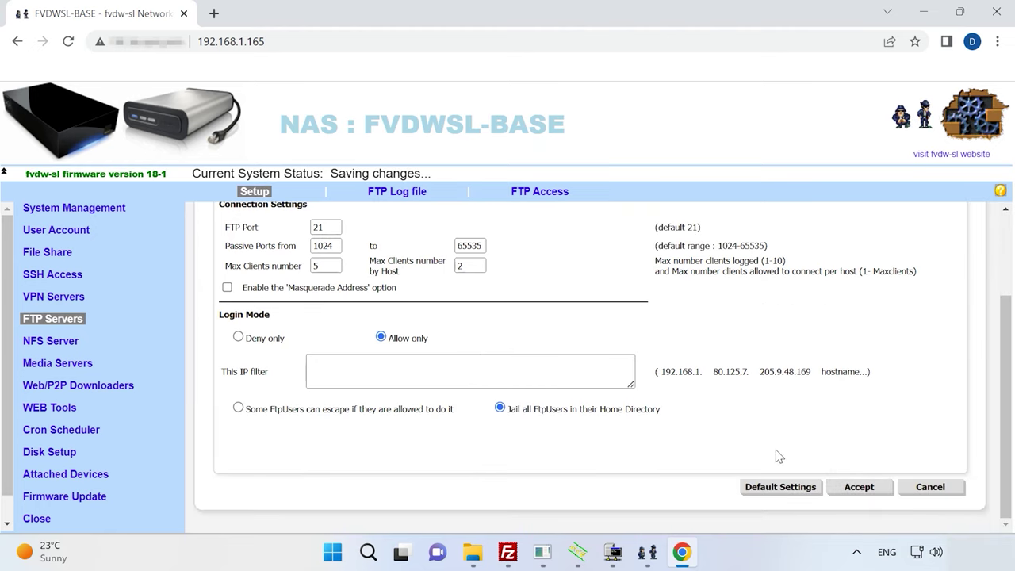
{"action": "scroll", "coordinate": [778, 456], "scroll_direction": "up", "scroll_amount": 3}
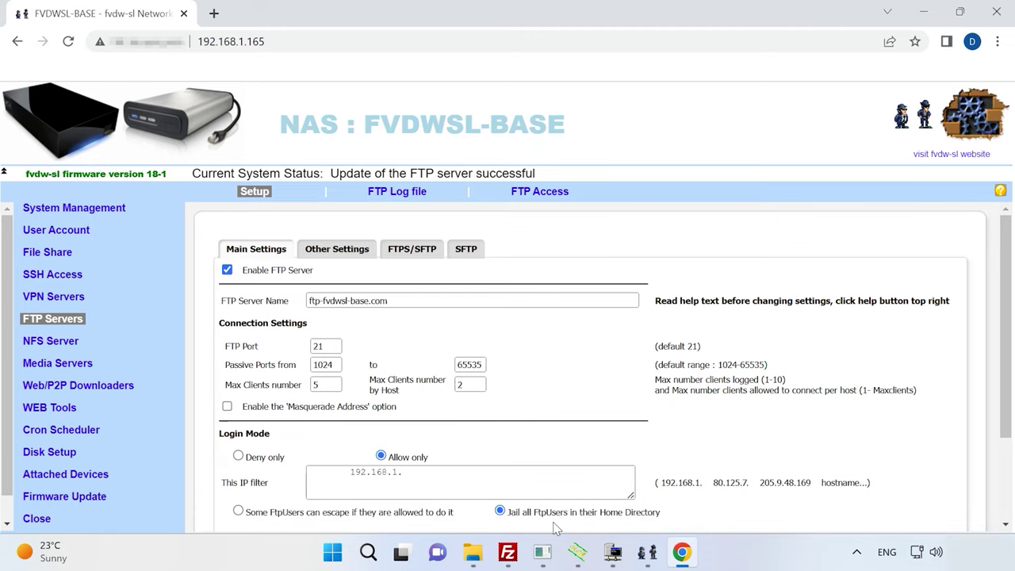
{"action": "left_click", "coordinate": [511, 554]}
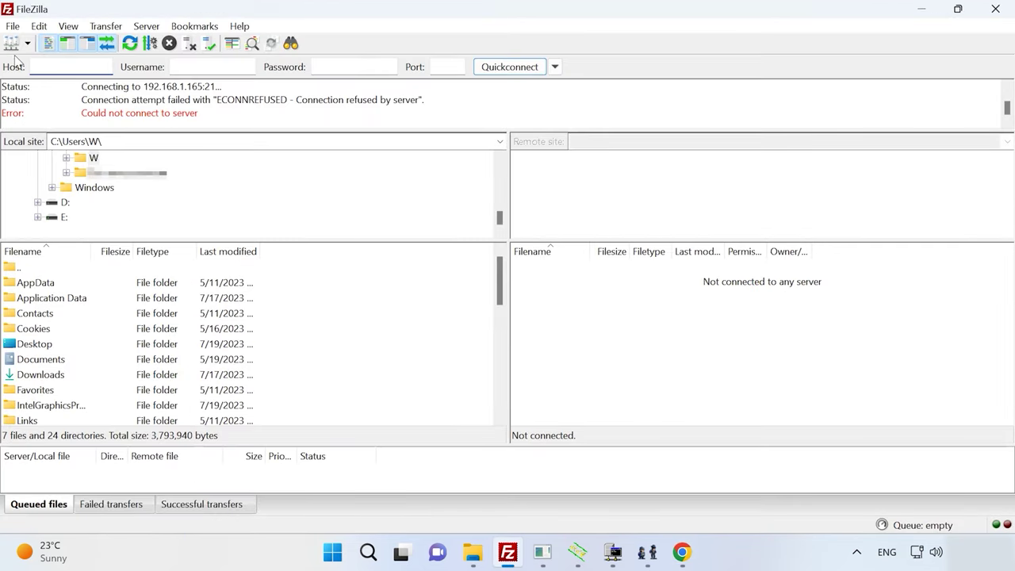
- Connect FileZilla to the saved LaCie site, accepting the insecure FTP warning, and open the remote fvdw folder
{"action": "left_click", "coordinate": [11, 43]}
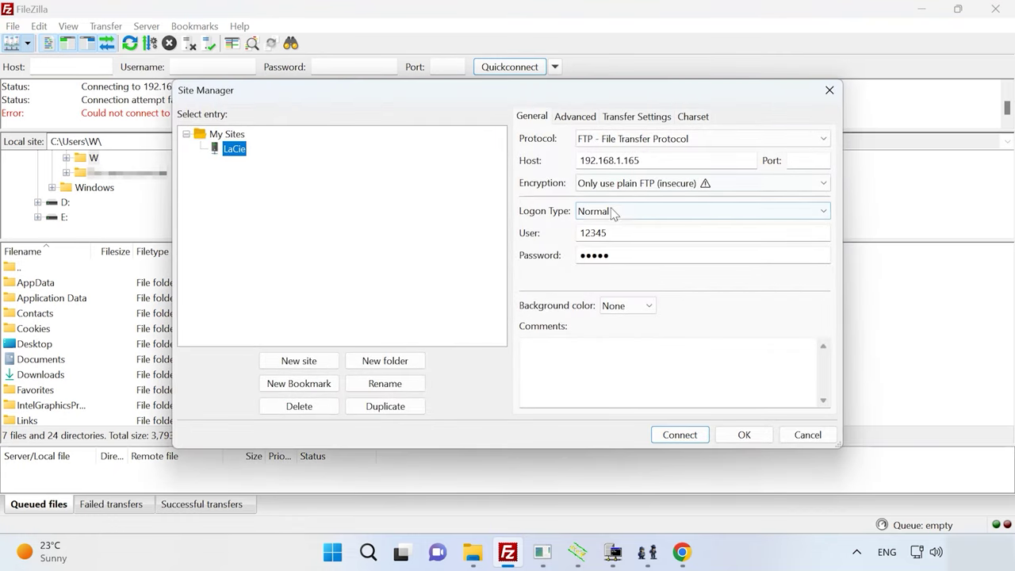
{"action": "left_click", "coordinate": [684, 438]}
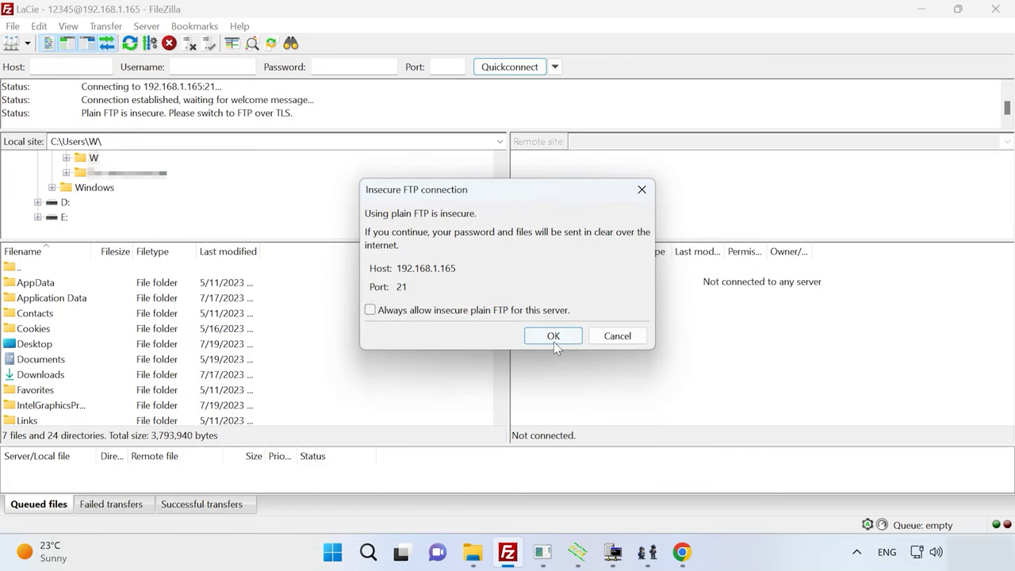
{"action": "left_click", "coordinate": [553, 338]}
{"action": "left_click", "coordinate": [542, 283]}
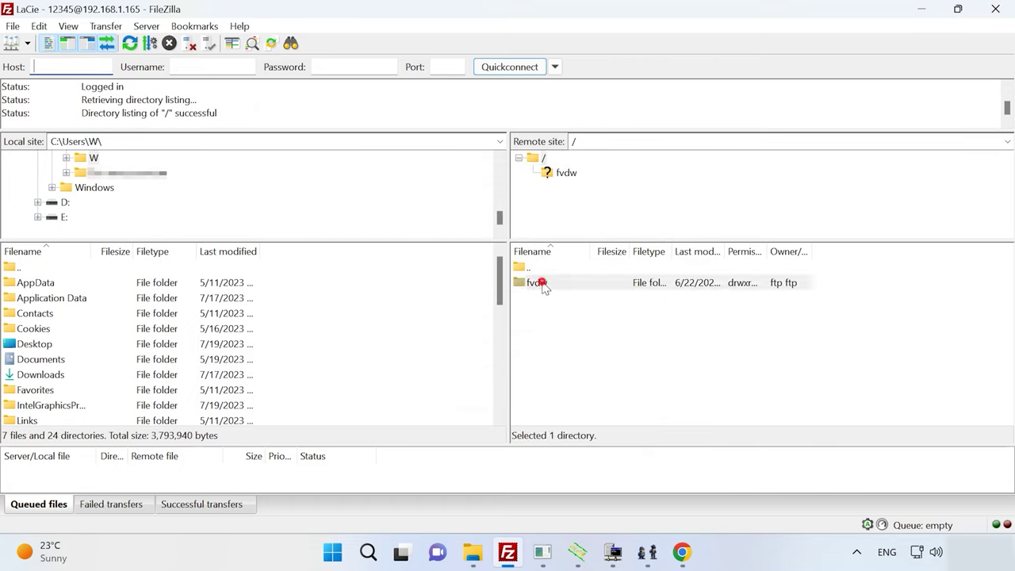
{"action": "double_click", "coordinate": [542, 283]}
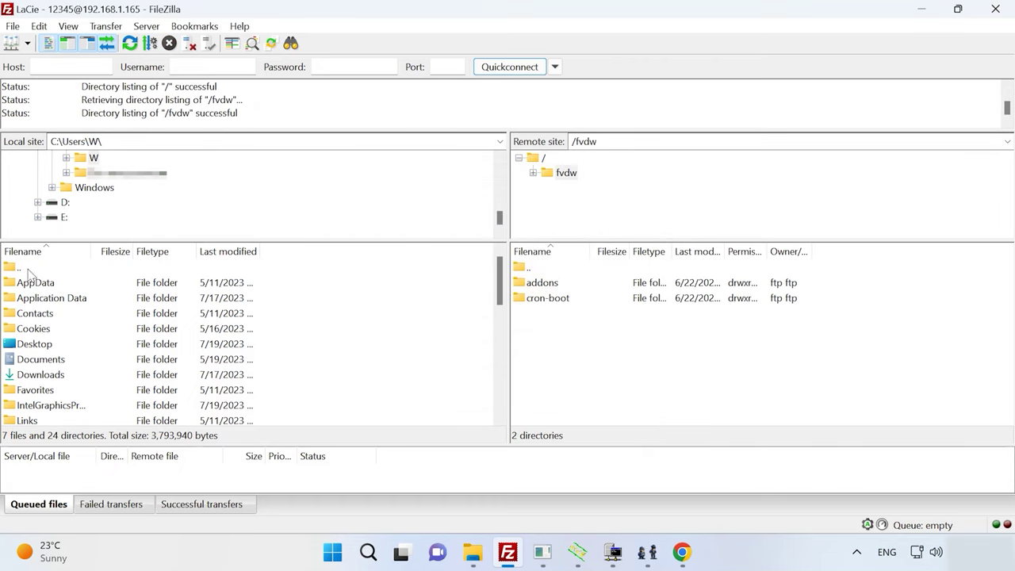
- Upload the fvdw-sl 18.1 zip from C:\fvdwUpdate into the NAS's /fvdw folder
{"action": "scroll", "coordinate": [73, 176], "scroll_direction": "up", "scroll_amount": 10}
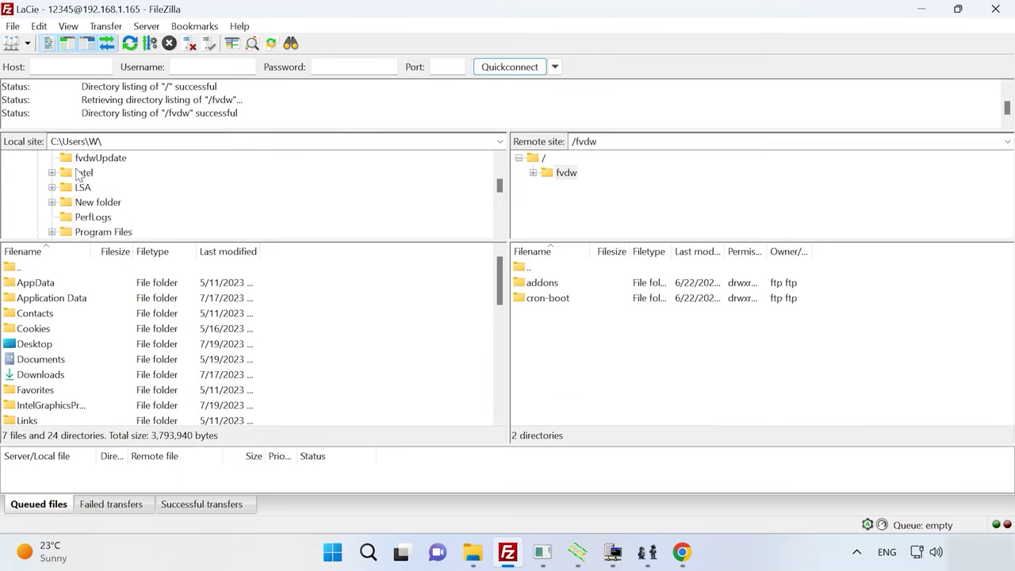
{"action": "left_click", "coordinate": [65, 202]}
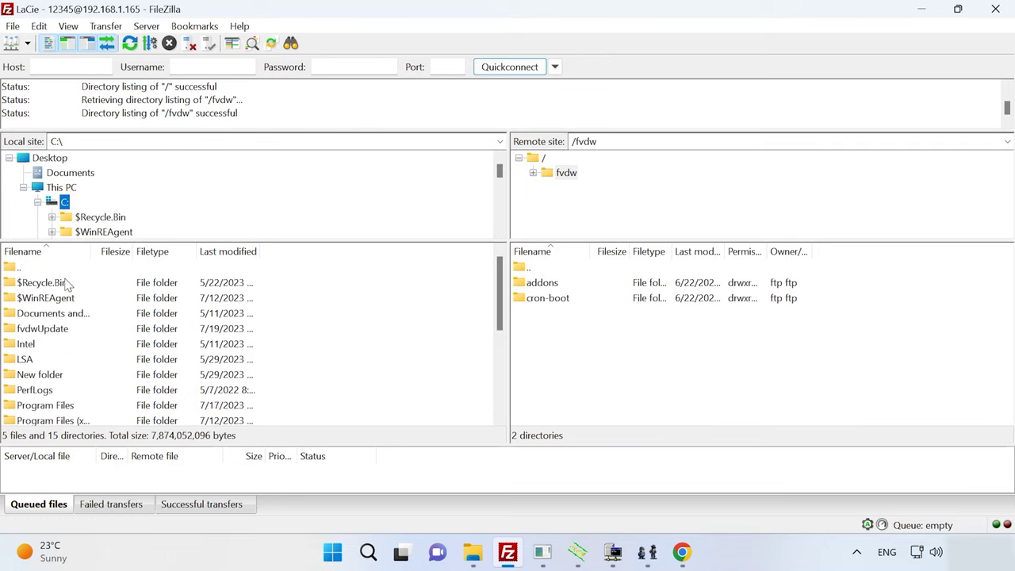
{"action": "double_click", "coordinate": [47, 330]}
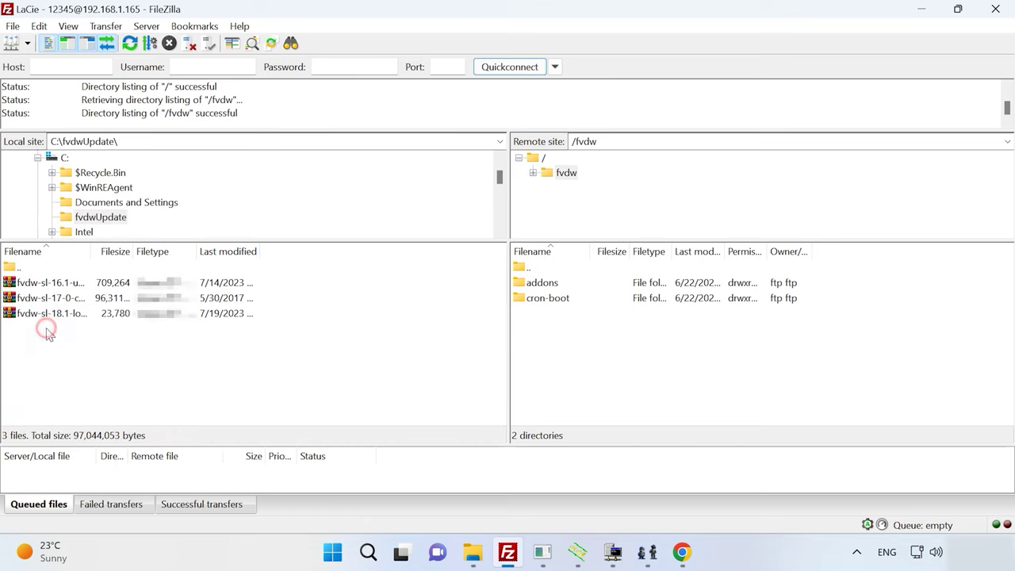
{"action": "left_click_drag", "start_coordinate": [40, 314], "coordinate": [573, 348]}
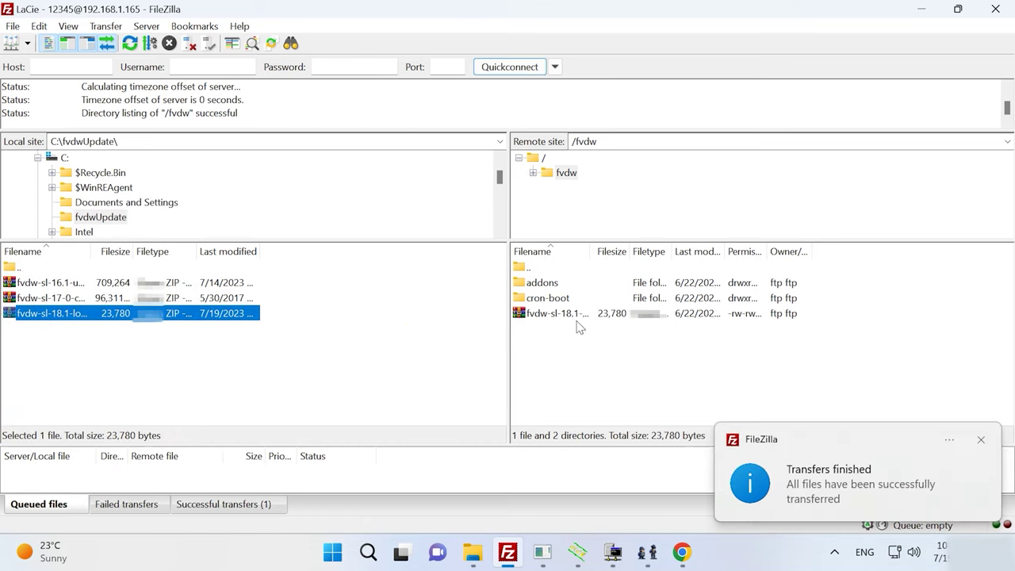
{"action": "left_click", "coordinate": [982, 441]}
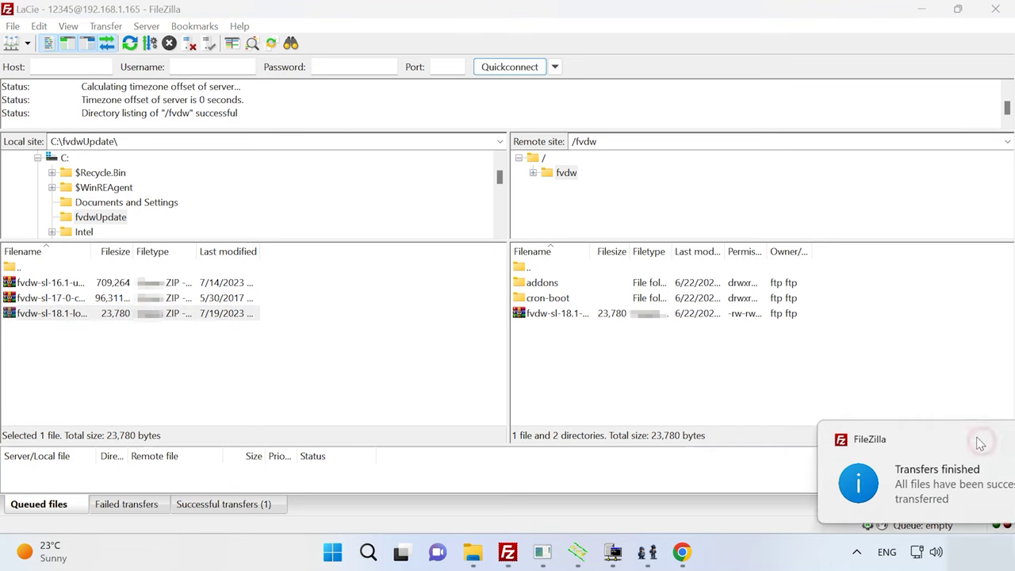
{"action": "left_click", "coordinate": [565, 314]}
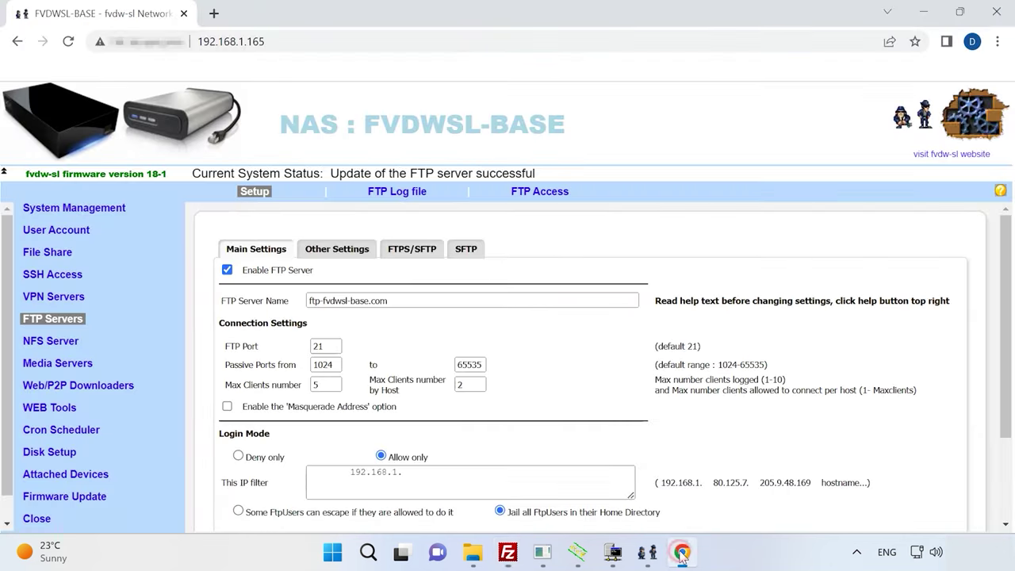
{"action": "left_click", "coordinate": [682, 552]}
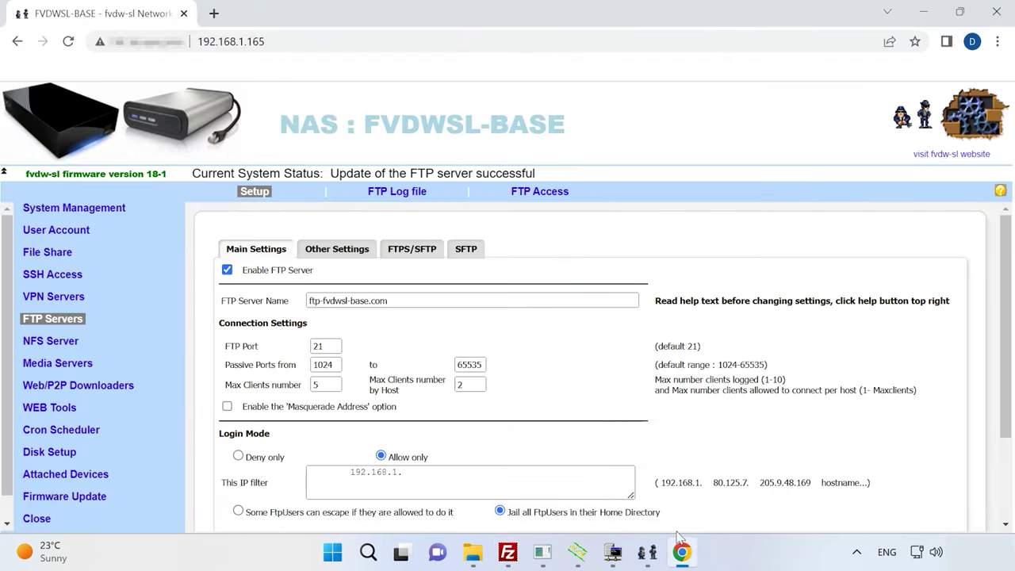
- Install the fvdw-sl-18.1-loginPlugout-v3-16oct2022.zip patch with control code 'unzip'
{"action": "left_click", "coordinate": [92, 500]}
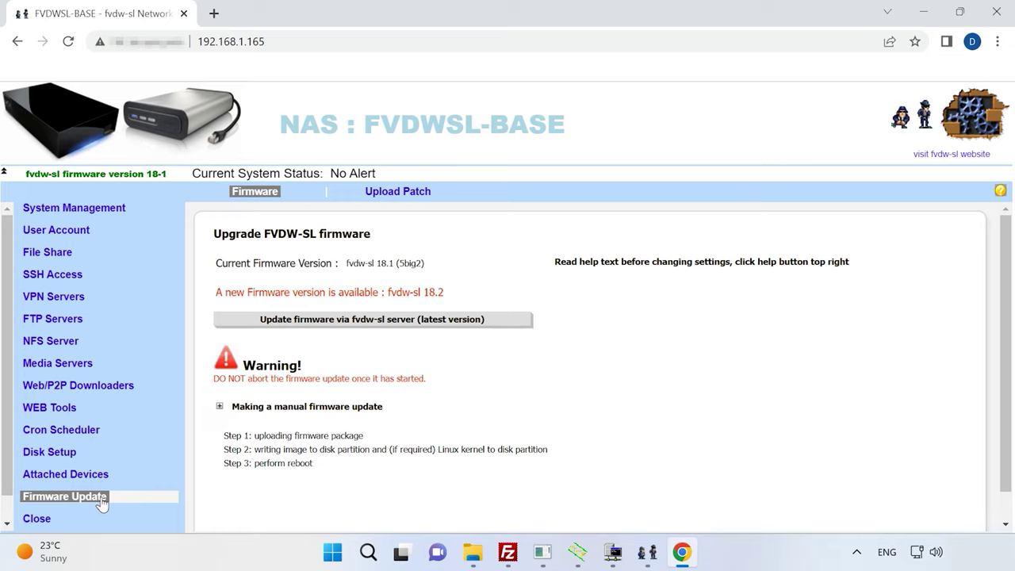
{"action": "left_click", "coordinate": [411, 197]}
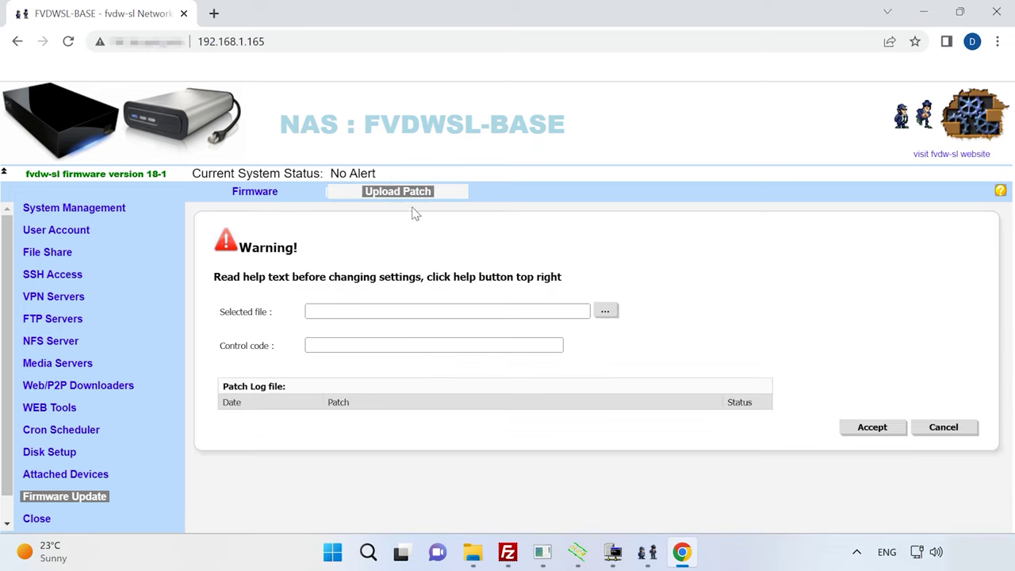
{"action": "left_click", "coordinate": [607, 313]}
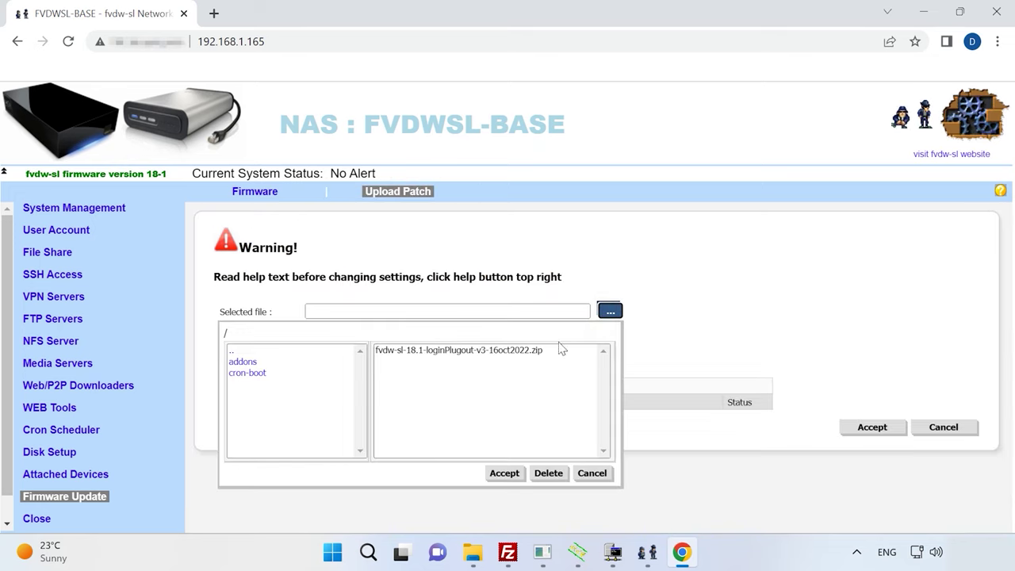
{"action": "left_click", "coordinate": [450, 354]}
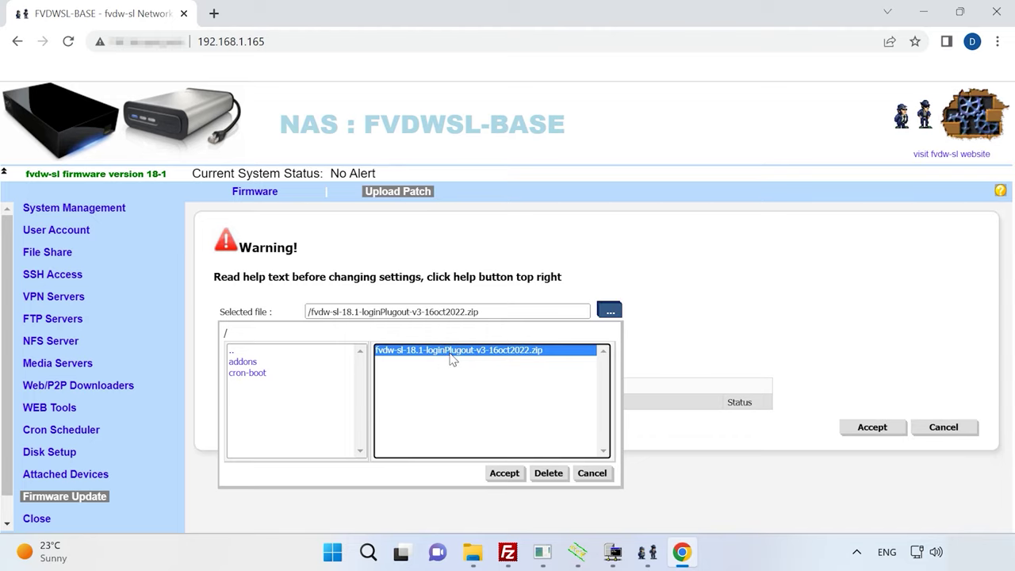
{"action": "left_click", "coordinate": [505, 472]}
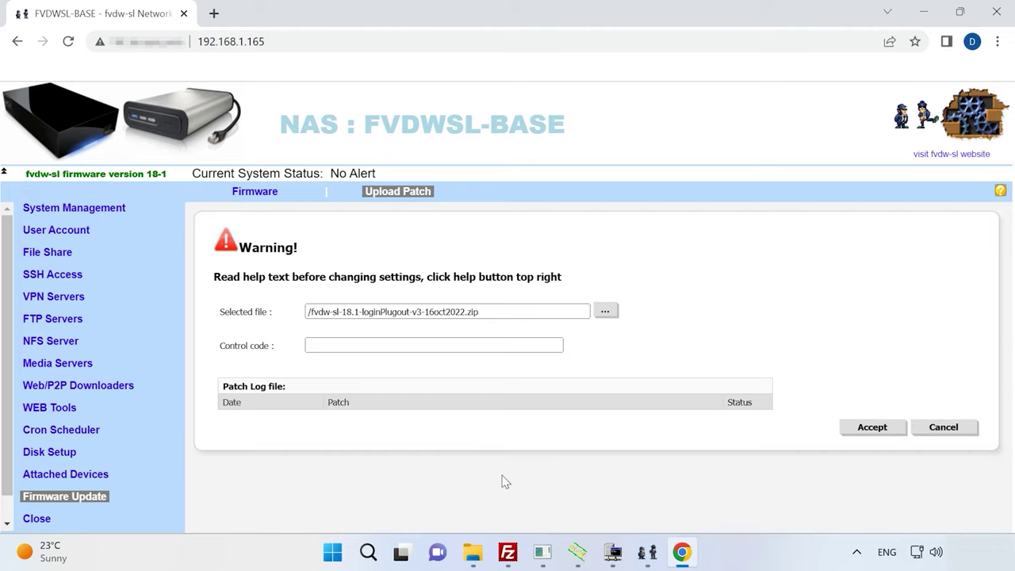
{"action": "left_click", "coordinate": [344, 343]}
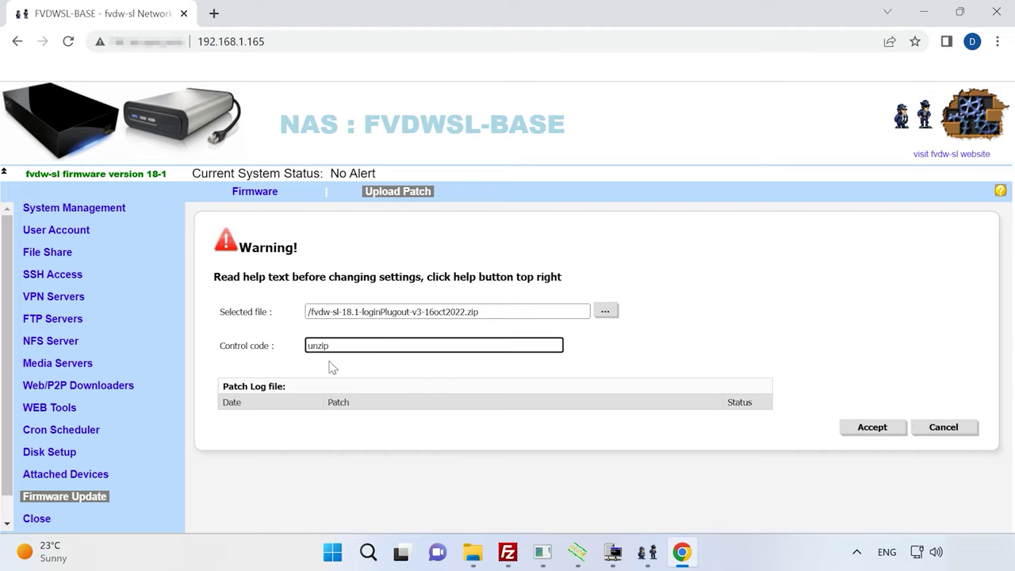
{"action": "left_click", "coordinate": [872, 430]}
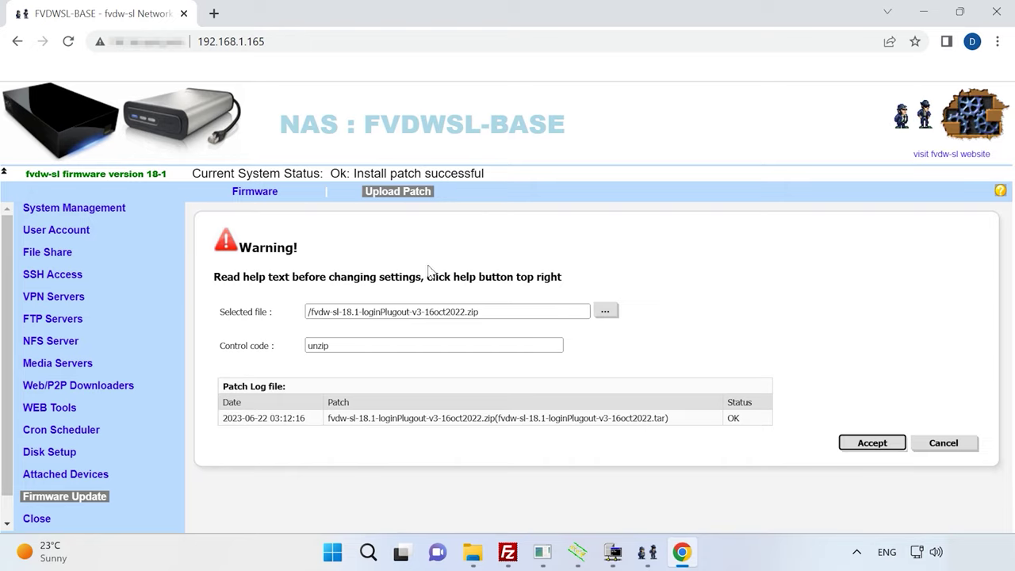
{"action": "left_click", "coordinate": [278, 198]}
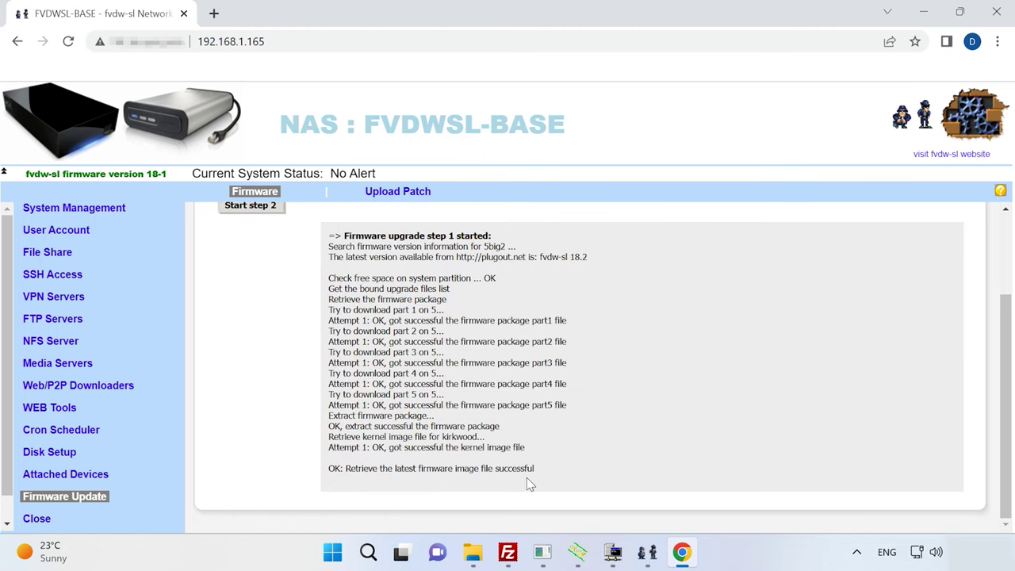
- Run step 2 to write the firmware image and step 3 to reboot, then confirm firmware fvdw-sl 18.2
{"action": "scroll", "coordinate": [527, 478], "scroll_direction": "up", "scroll_amount": 2}
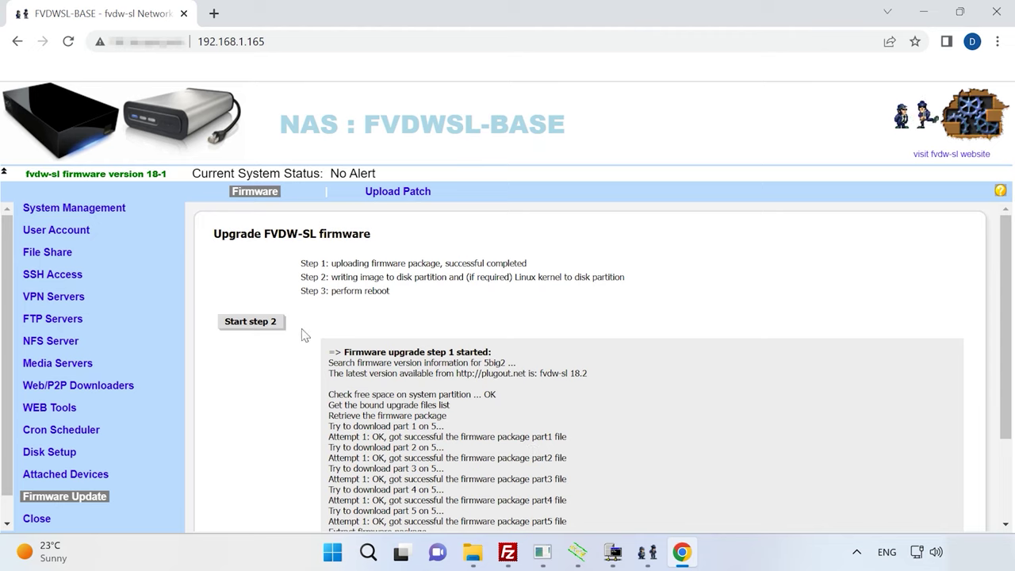
{"action": "left_click", "coordinate": [259, 327]}
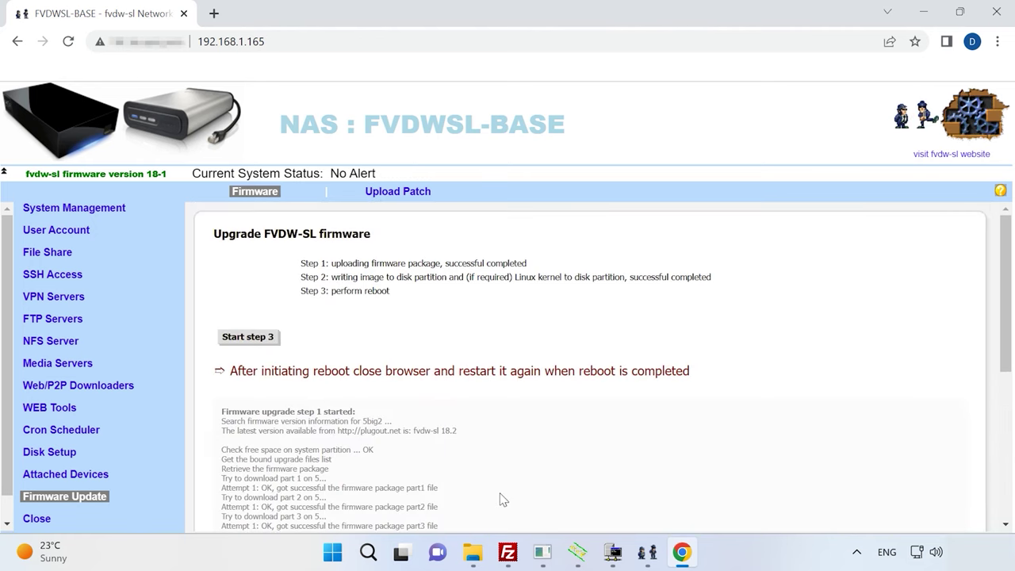
{"action": "left_click", "coordinate": [257, 341]}
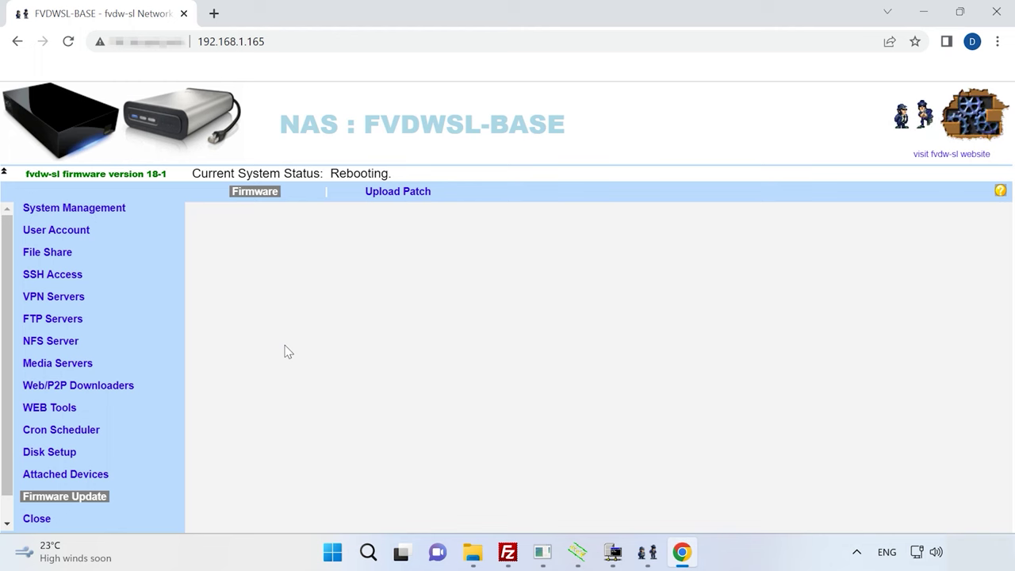
{"action": "left_click", "coordinate": [63, 211]}
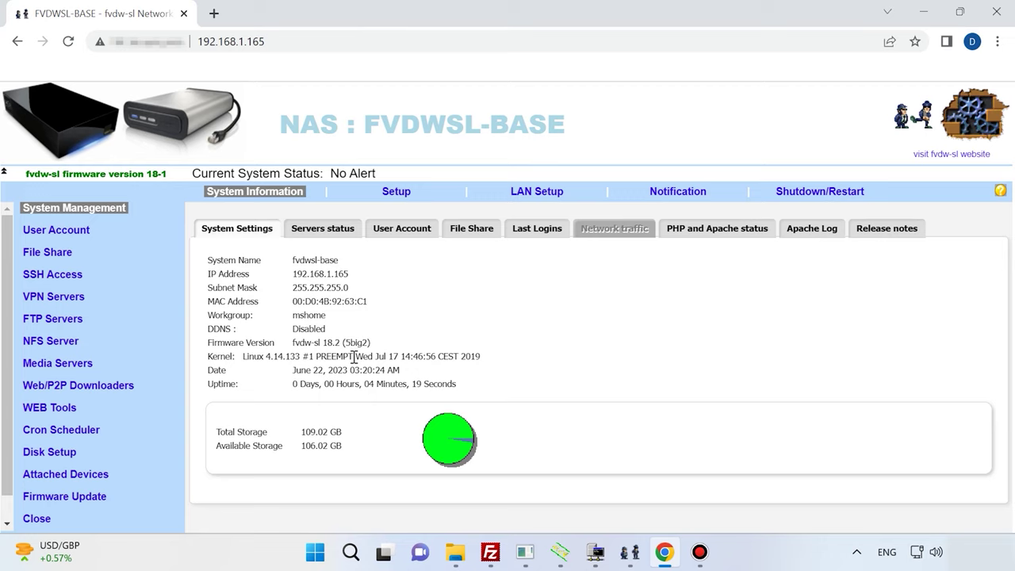
- Look over the Disk Setup page and the RAID volume creation form
{"action": "left_click", "coordinate": [70, 455]}
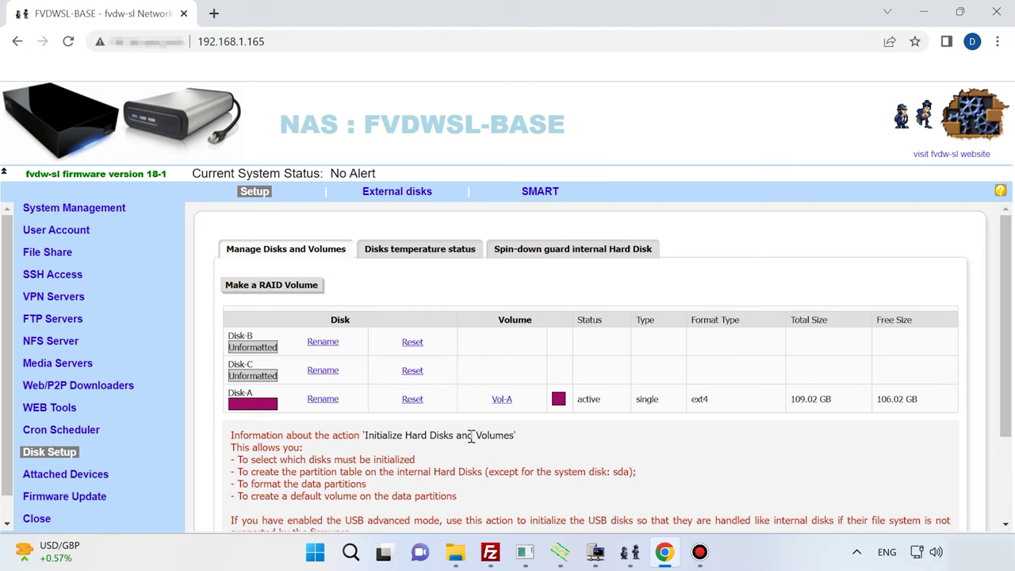
{"action": "left_click", "coordinate": [297, 287]}
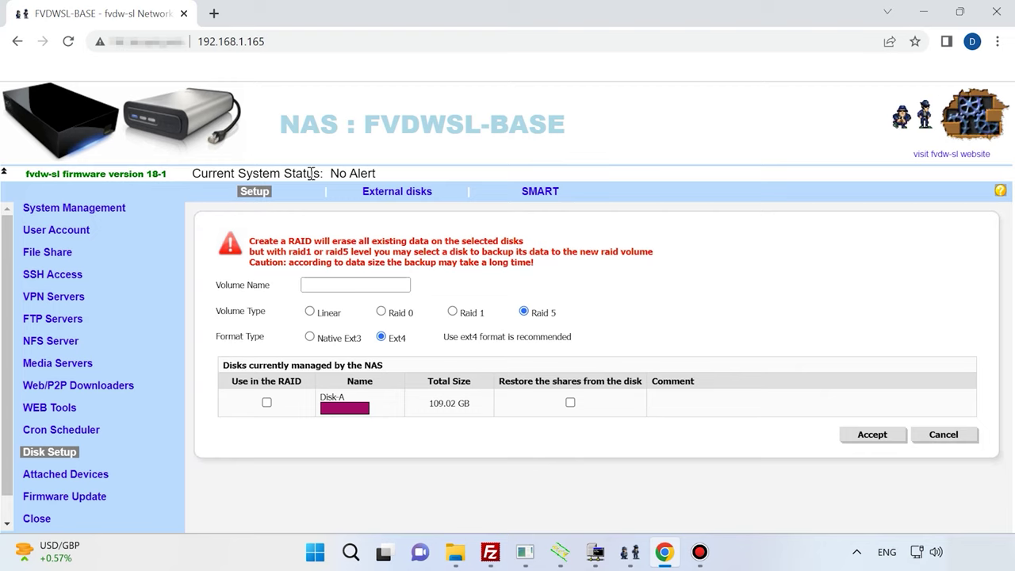
{"action": "left_click", "coordinate": [256, 193]}
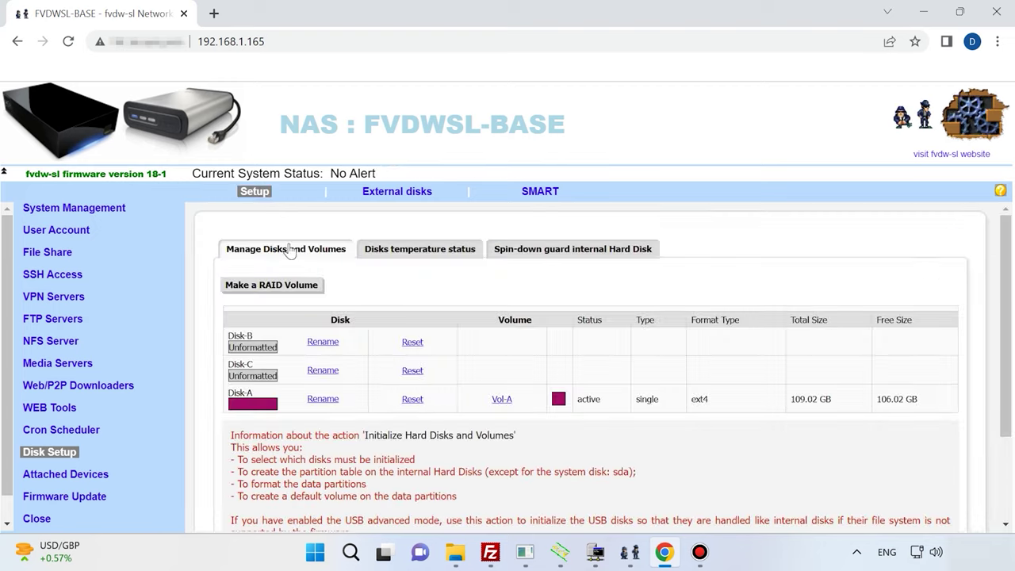
{"action": "scroll", "coordinate": [291, 251], "scroll_direction": "down", "scroll_amount": 3}
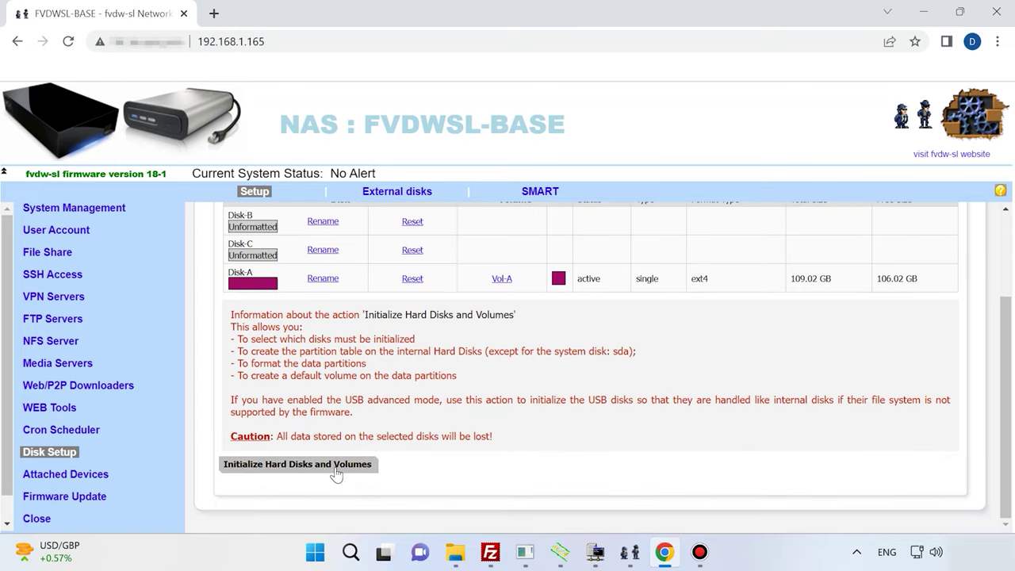
- Initialize Disk-B and Disk-C as Native Ext3 and confirm both prompts
{"action": "left_click", "coordinate": [336, 466]}
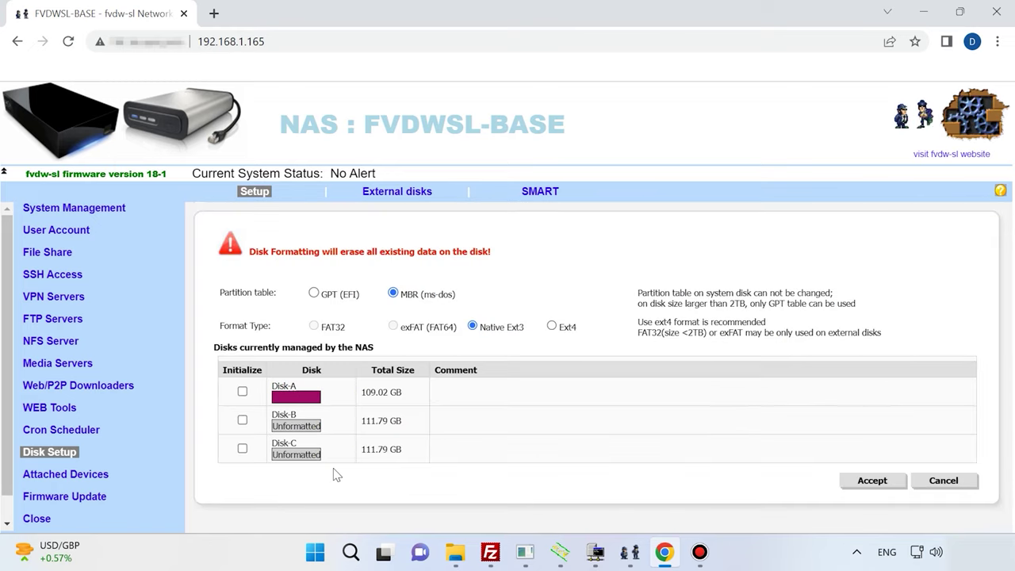
{"action": "left_click", "coordinate": [242, 421]}
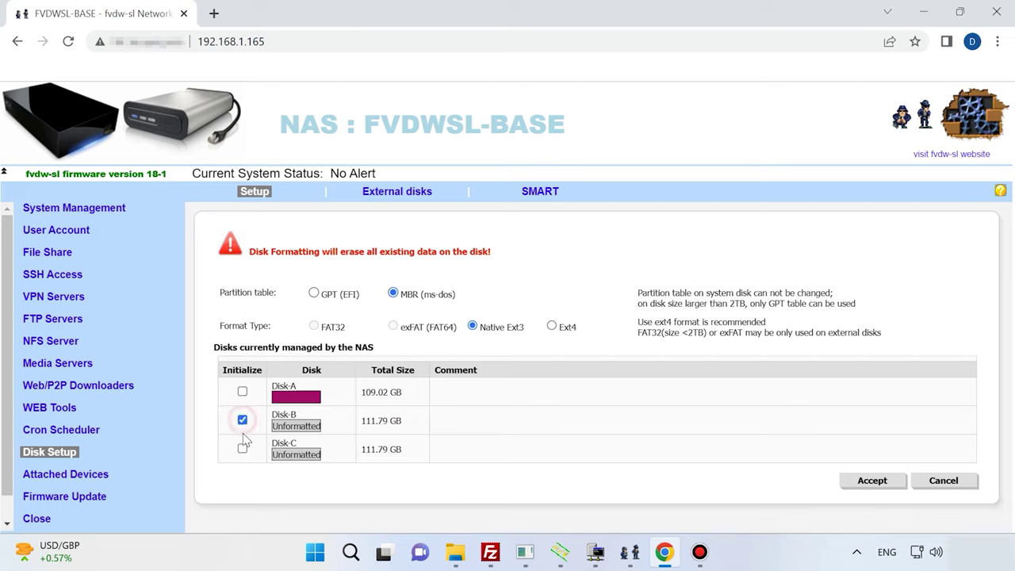
{"action": "left_click", "coordinate": [243, 449]}
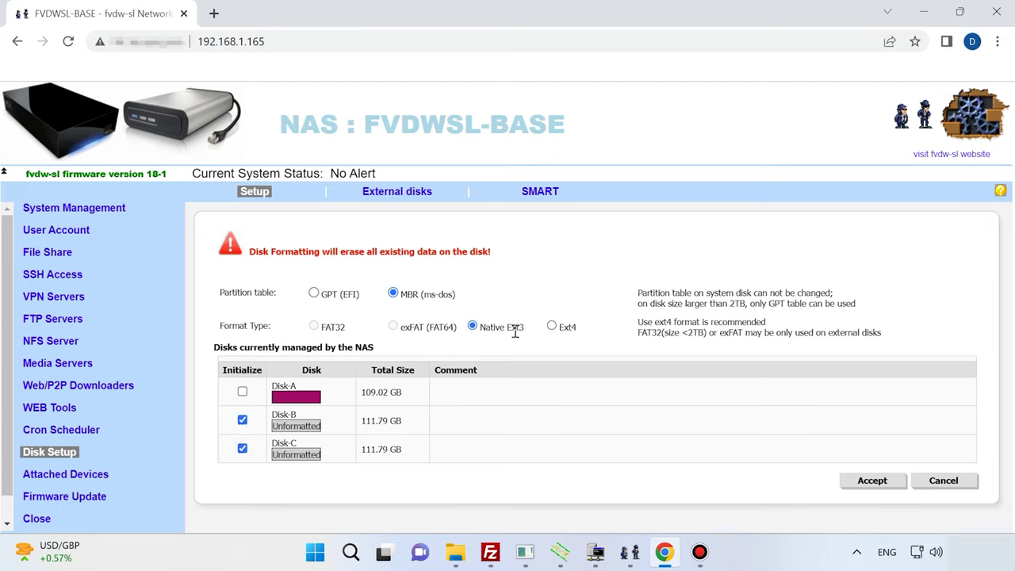
{"action": "left_click", "coordinate": [877, 484]}
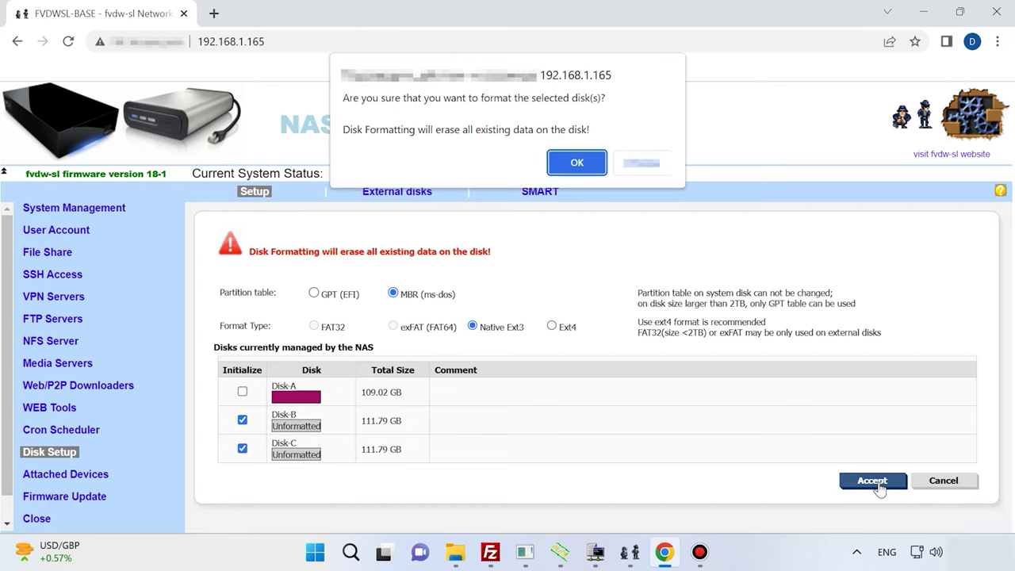
{"action": "left_click", "coordinate": [577, 163]}
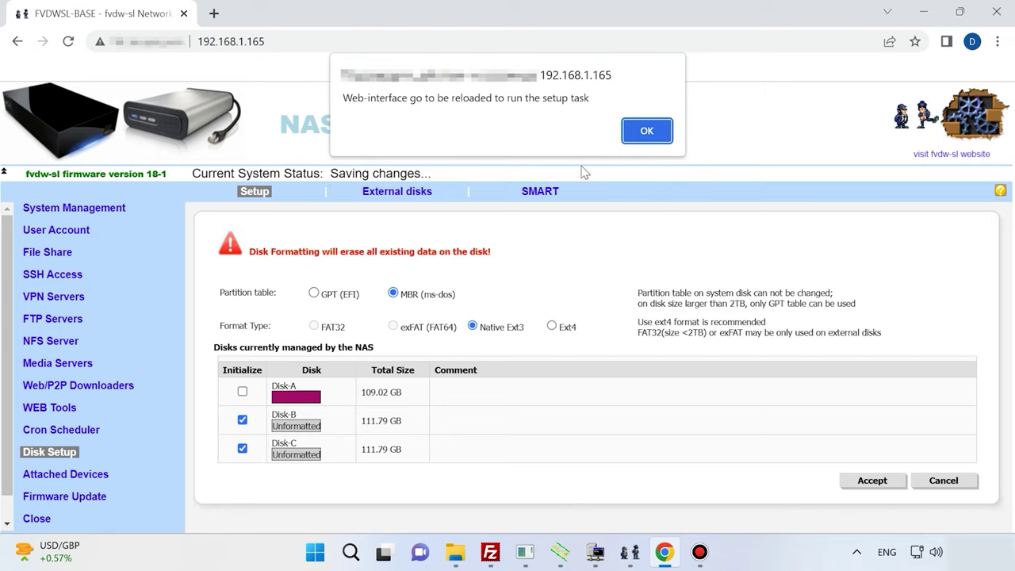
{"action": "left_click", "coordinate": [648, 133]}
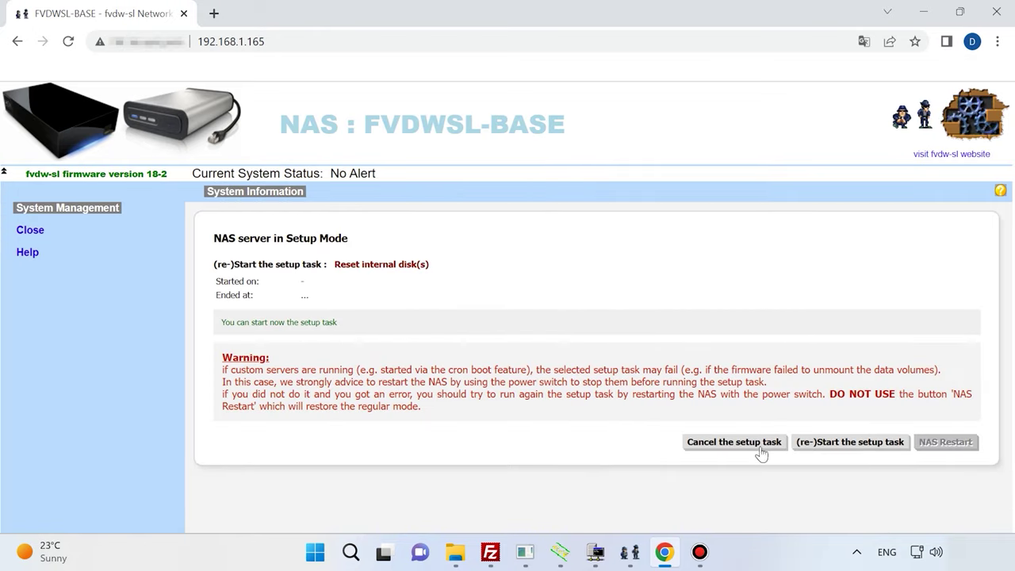
- Run the disk reset setup task, acknowledge its failure, and restart the NAS into regular mode
{"action": "left_click", "coordinate": [864, 452]}
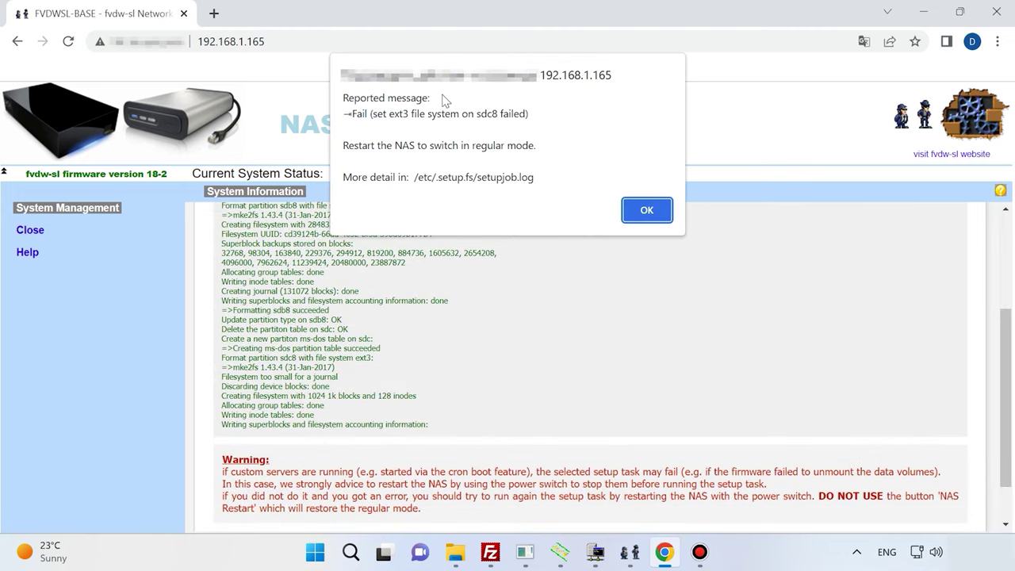
{"action": "left_click", "coordinate": [647, 213]}
{"action": "scroll", "coordinate": [685, 325], "scroll_direction": "down", "scroll_amount": 2}
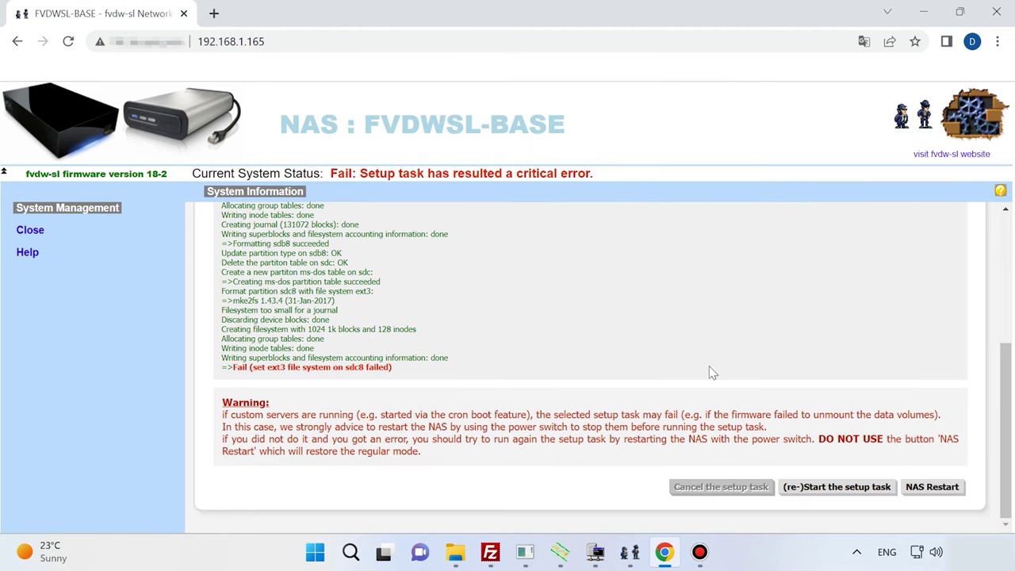
{"action": "left_click", "coordinate": [941, 491]}
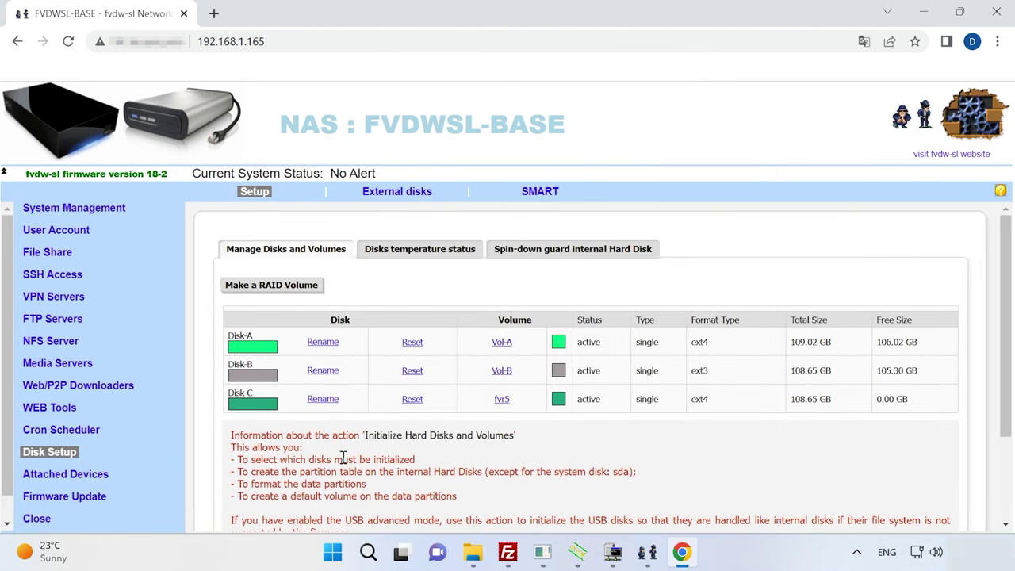
- Create a Raid 5 Ext4 volume named 'fvr5' across Disk-A, Disk-B and Disk-C, and confirm
{"action": "left_click", "coordinate": [290, 294]}
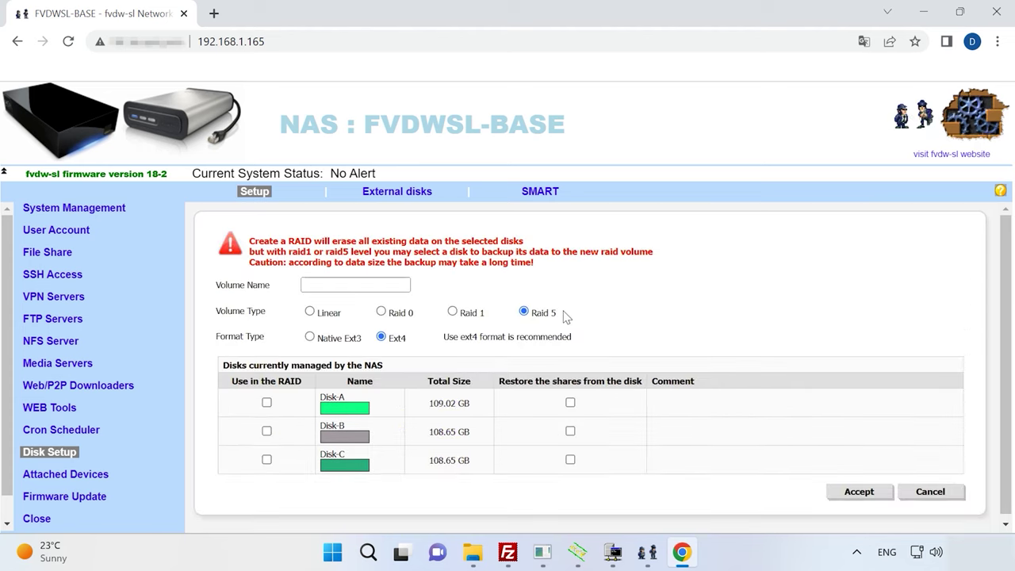
{"action": "left_click", "coordinate": [341, 285]}
{"action": "type", "text": "fv"}
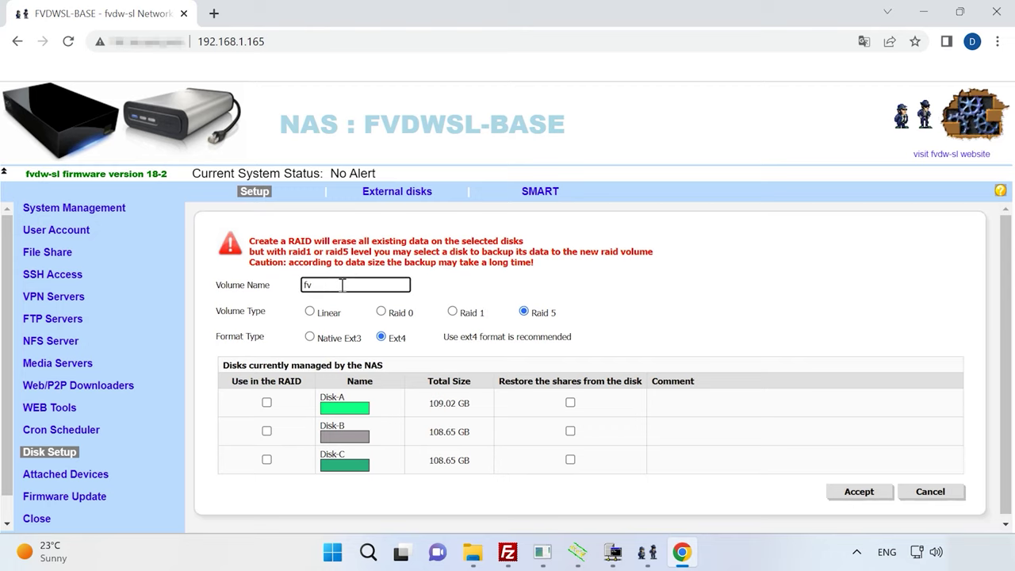
{"action": "type", "text": "r5"}
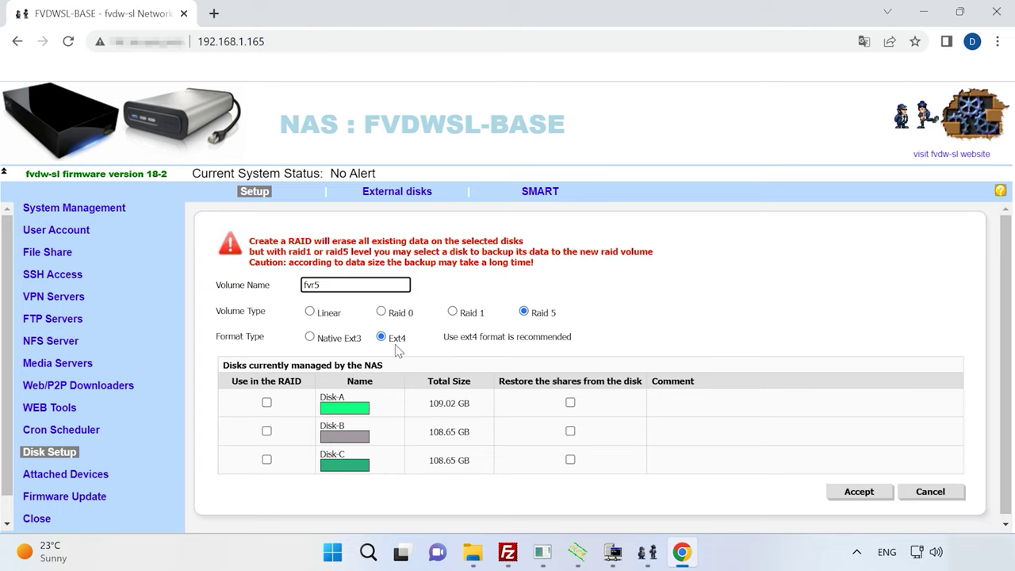
{"action": "left_click", "coordinate": [266, 403]}
{"action": "left_click", "coordinate": [267, 433]}
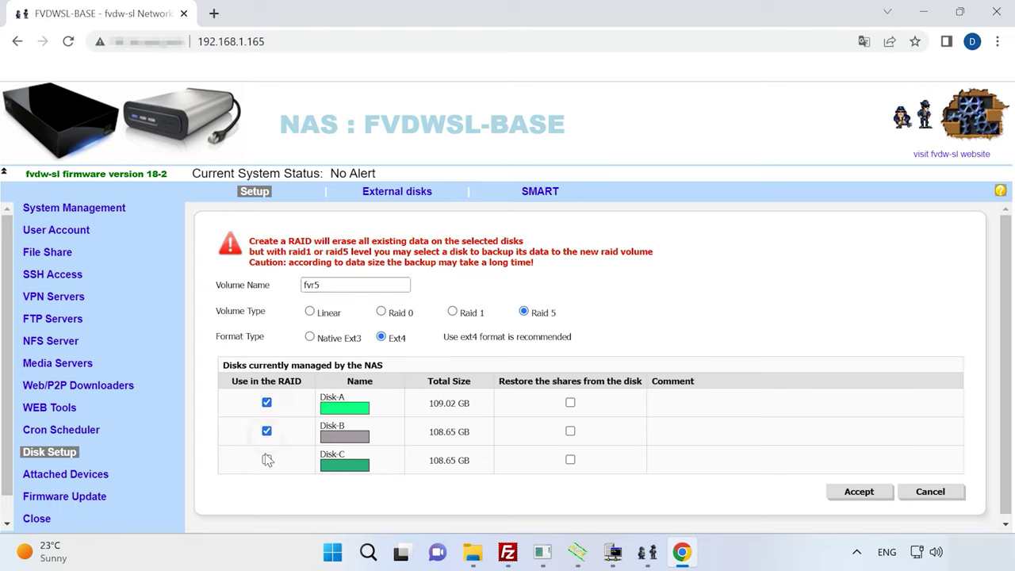
{"action": "left_click", "coordinate": [268, 460]}
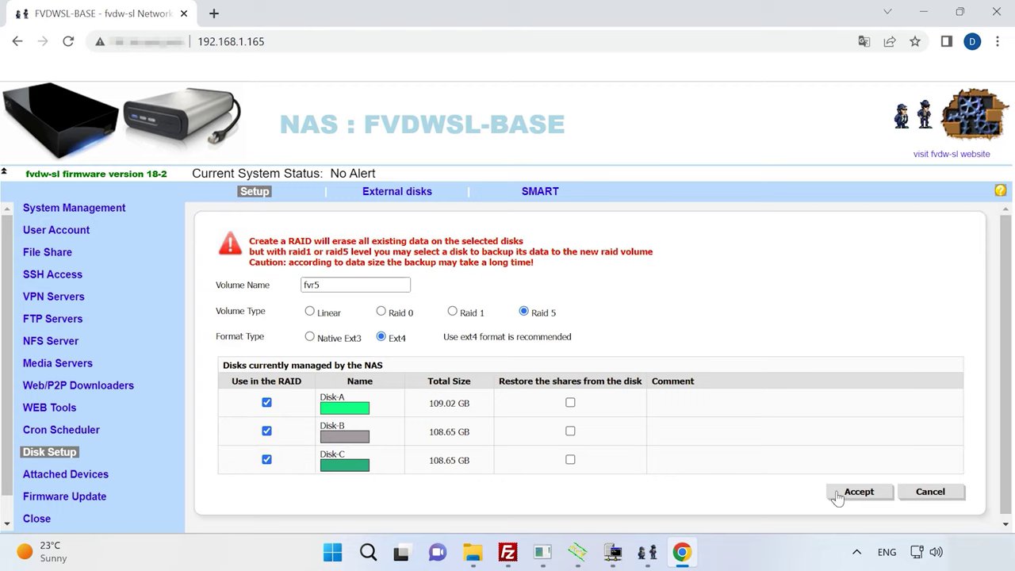
{"action": "left_click", "coordinate": [870, 502]}
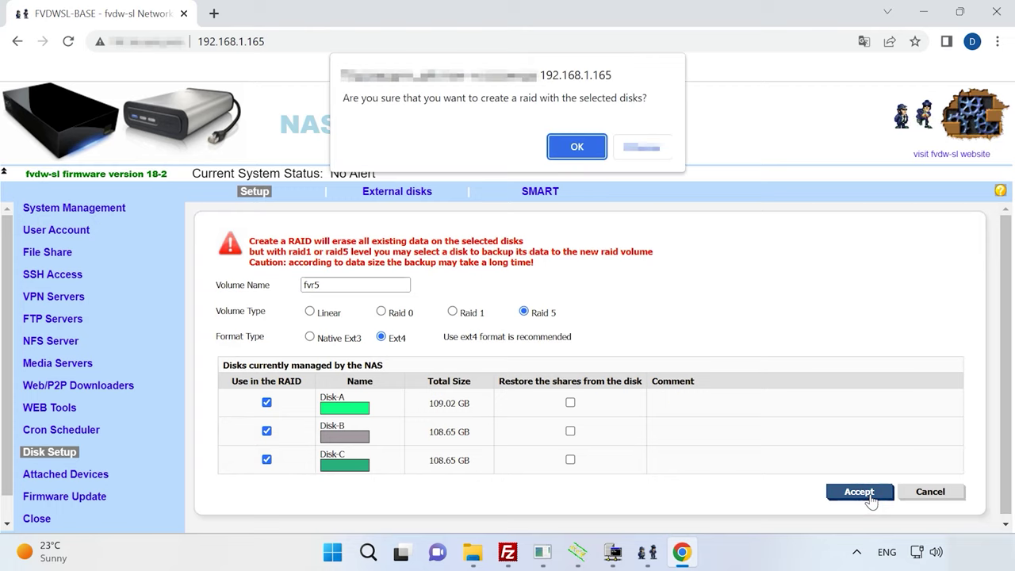
{"action": "left_click", "coordinate": [579, 153]}
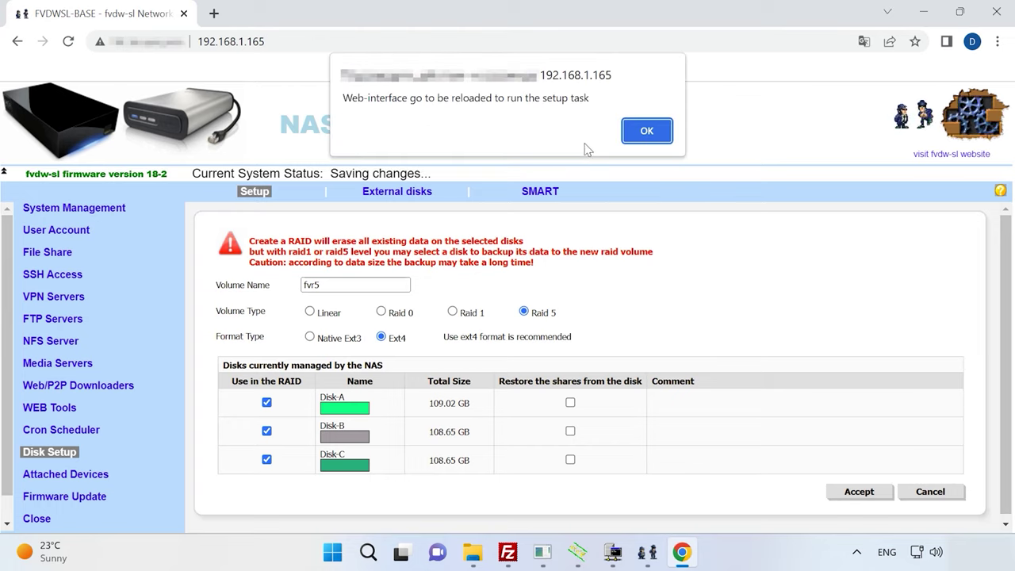
{"action": "left_click", "coordinate": [646, 130]}
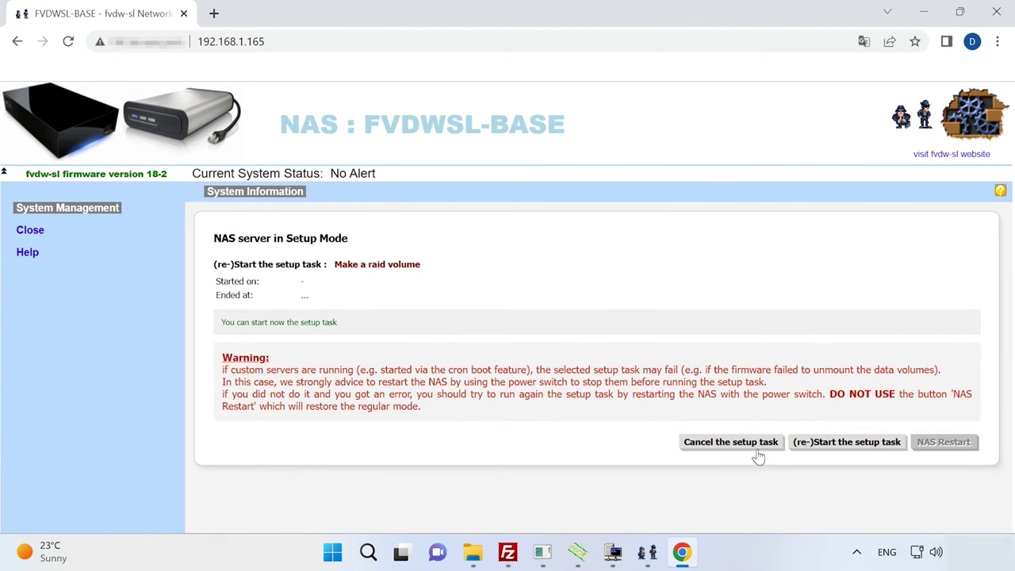
- Run the makeraid setup task to format the fvr5 volume, then restart the NAS into regular mode
{"action": "left_click", "coordinate": [867, 451]}
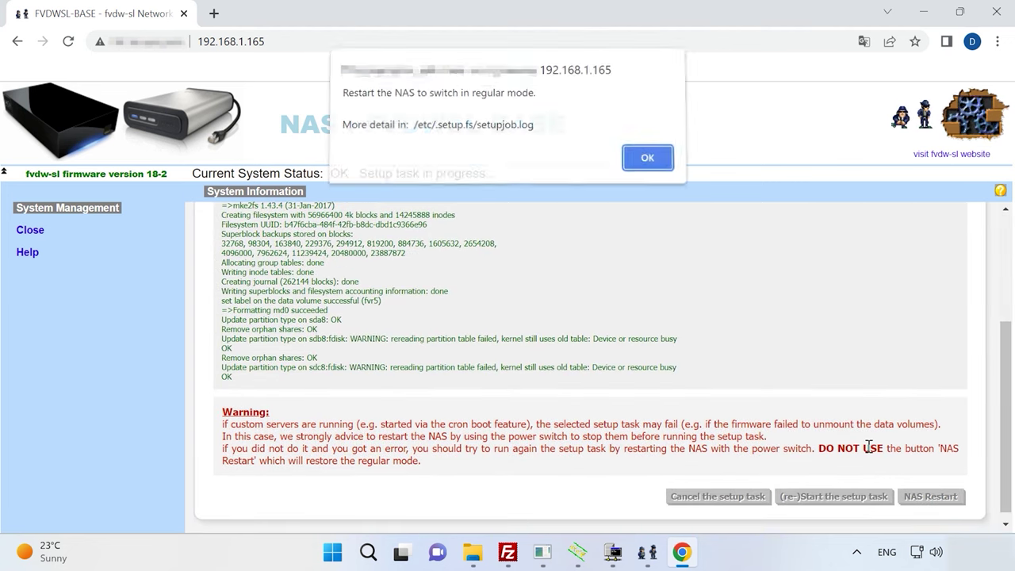
{"action": "left_click", "coordinate": [644, 164]}
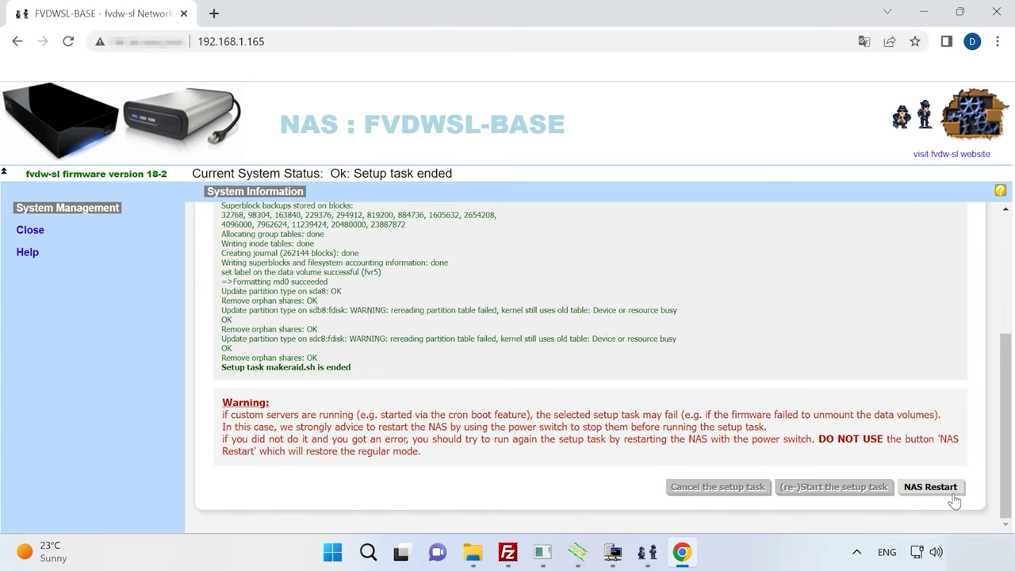
{"action": "left_click", "coordinate": [944, 494]}
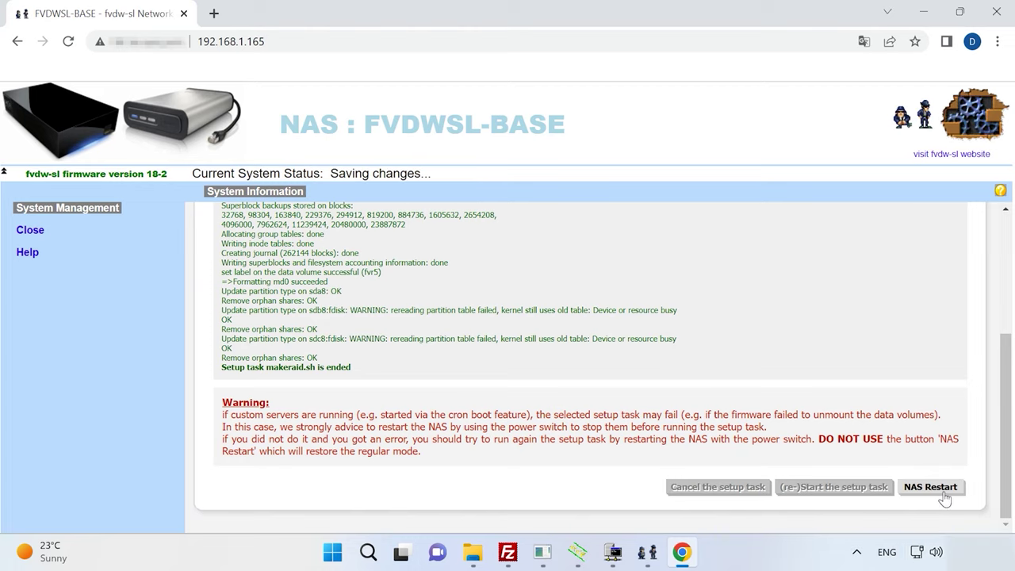
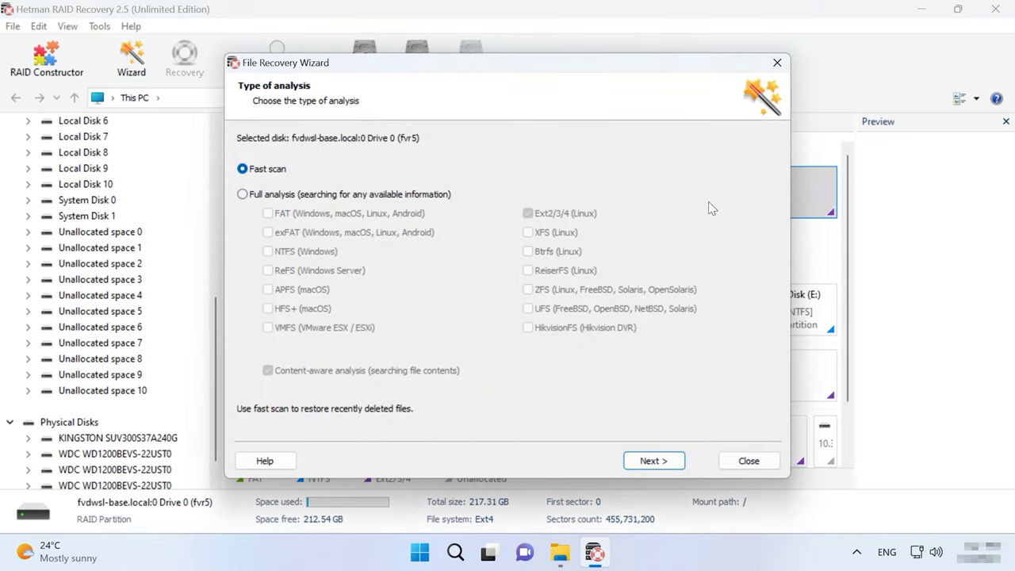
- Run a fast scan of Drive 0 (fvr5) and view the recovered results
{"action": "left_click", "coordinate": [274, 195]}
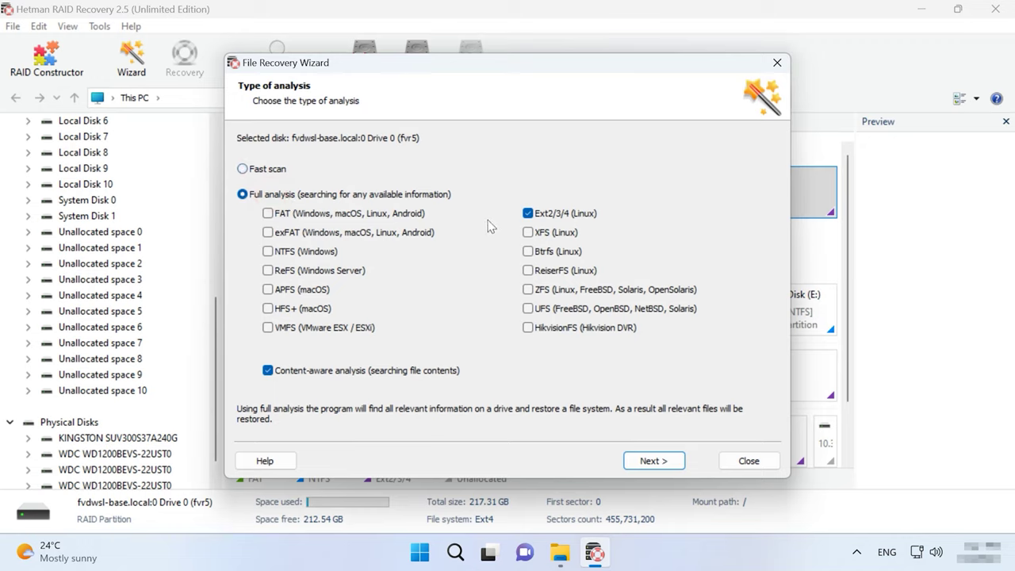
{"action": "left_click", "coordinate": [276, 172]}
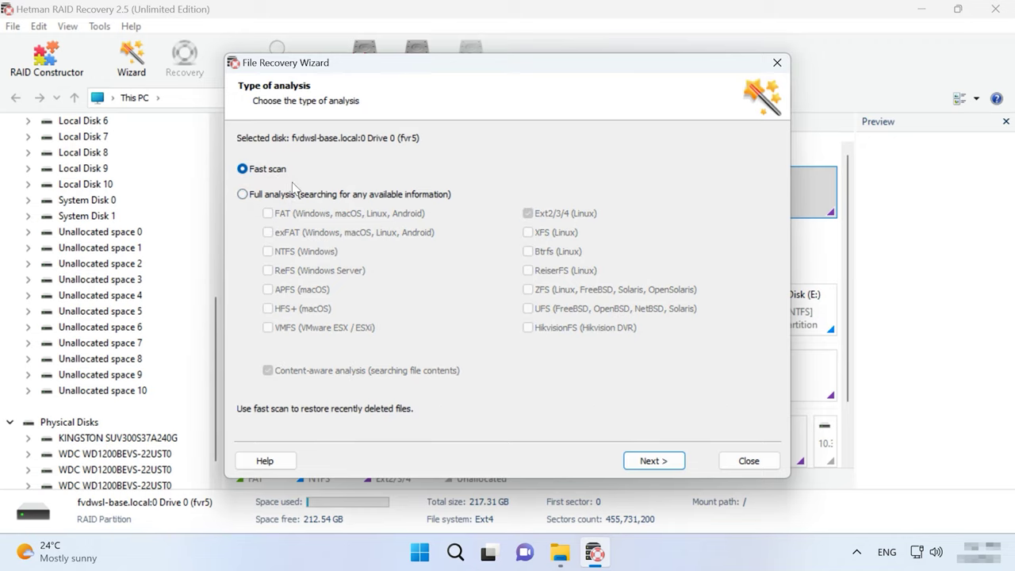
{"action": "left_click", "coordinate": [658, 460]}
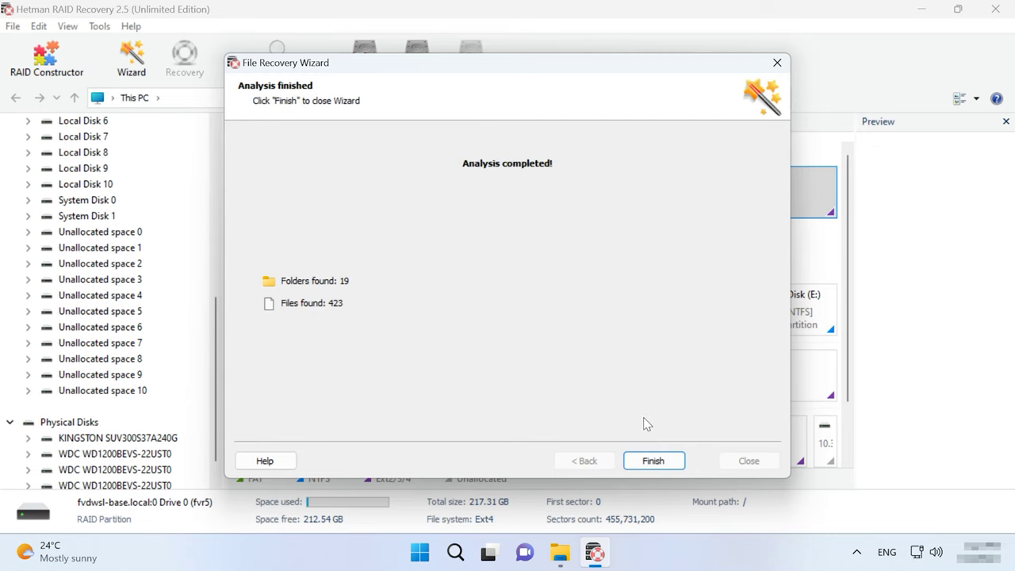
{"action": "left_click", "coordinate": [652, 461]}
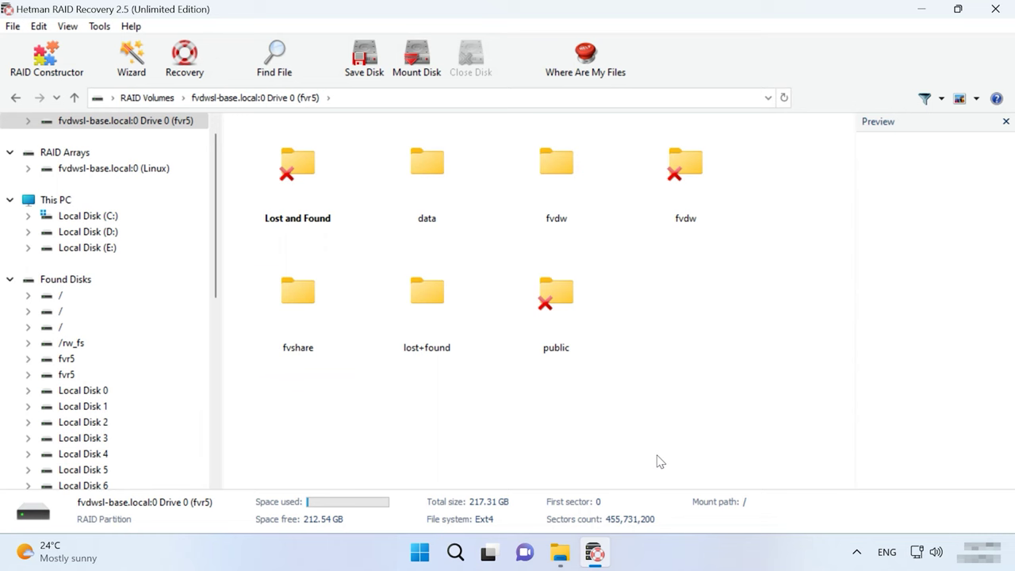
- Re-analyse the RAID drive from the drive overview with full analysis and content-aware analysis enabled
{"action": "left_click", "coordinate": [62, 205]}
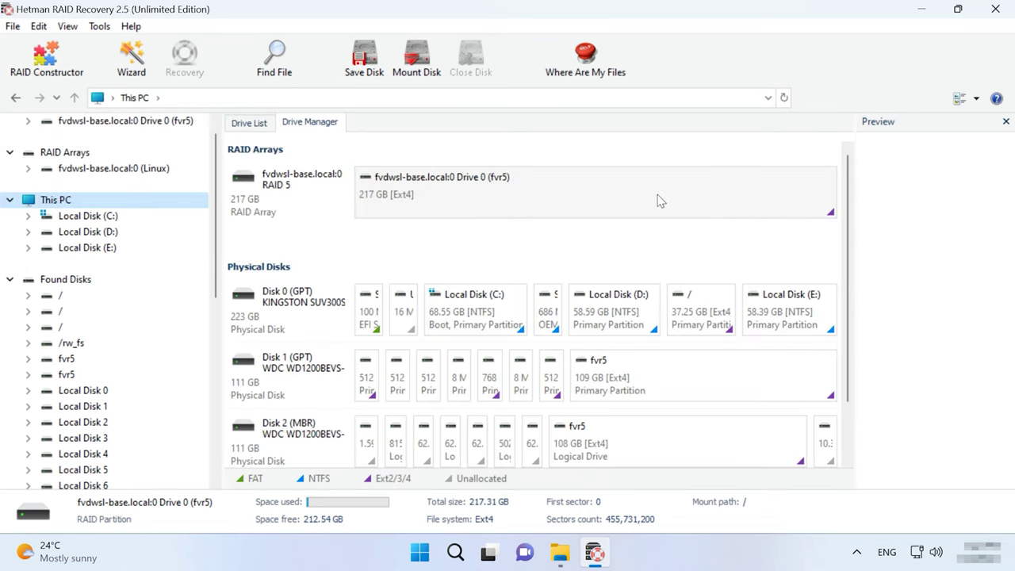
{"action": "right_click", "coordinate": [659, 201]}
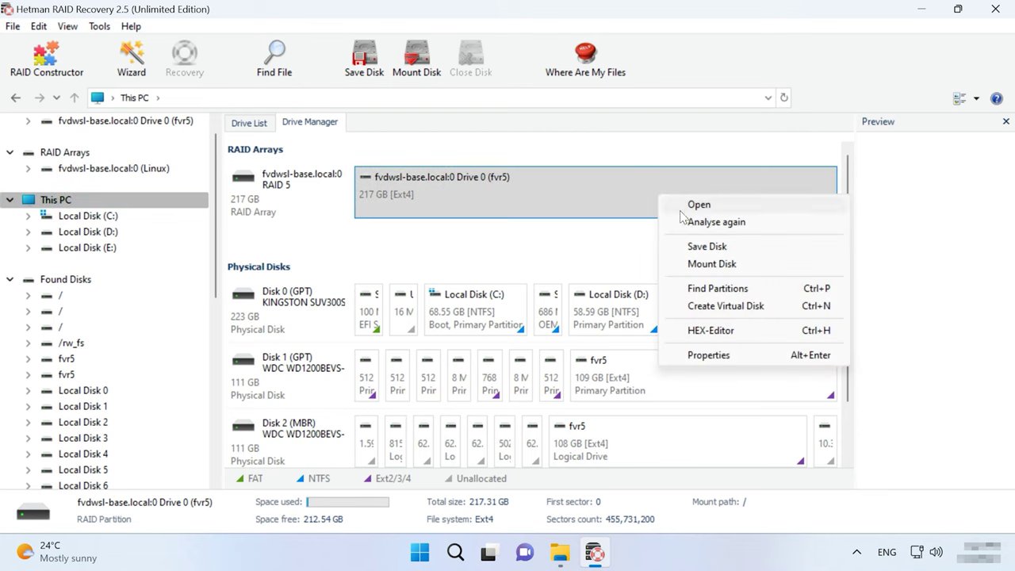
{"action": "left_click", "coordinate": [726, 224]}
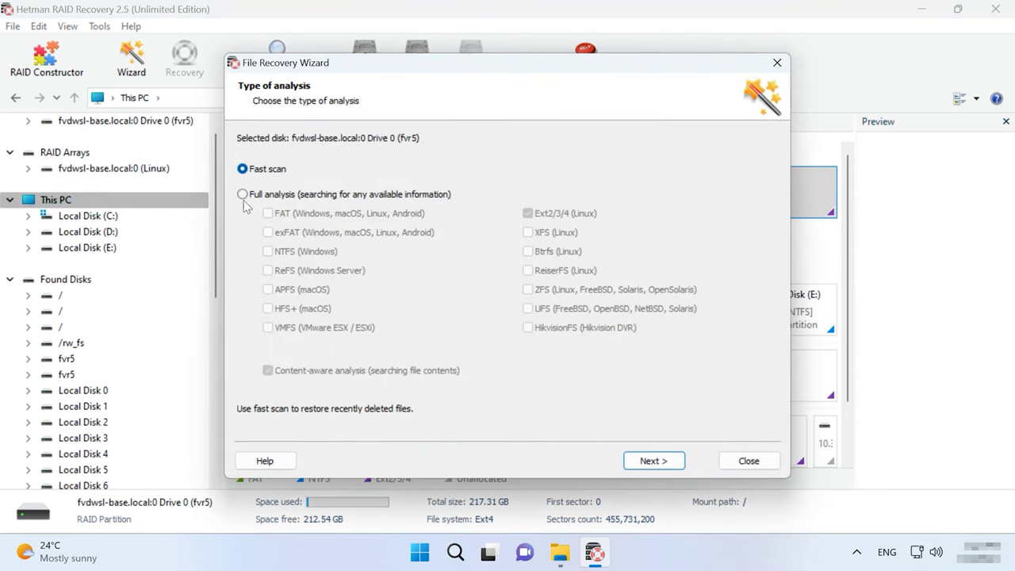
{"action": "left_click", "coordinate": [315, 198]}
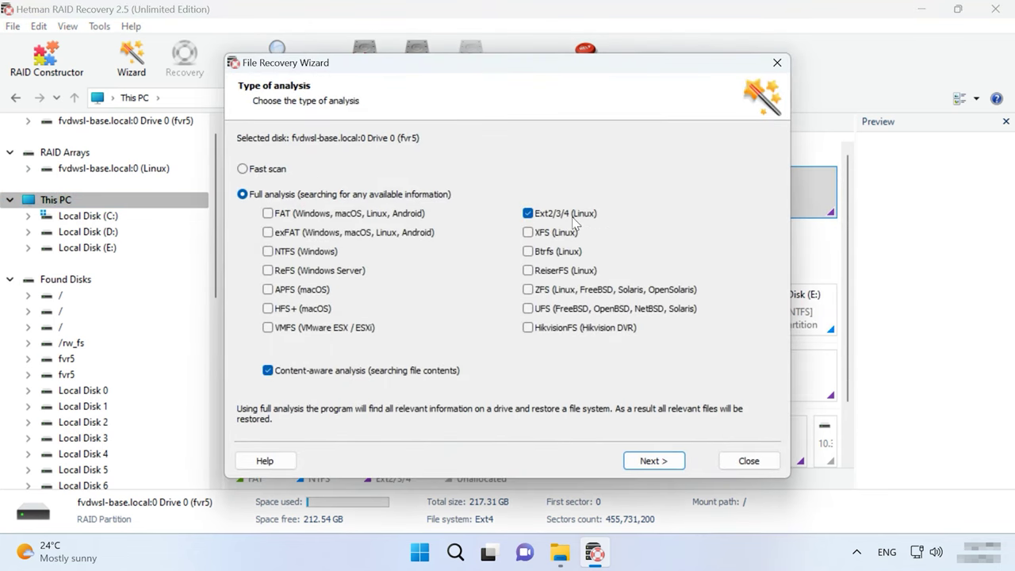
{"action": "left_click", "coordinate": [321, 371]}
{"action": "left_click", "coordinate": [321, 371]}
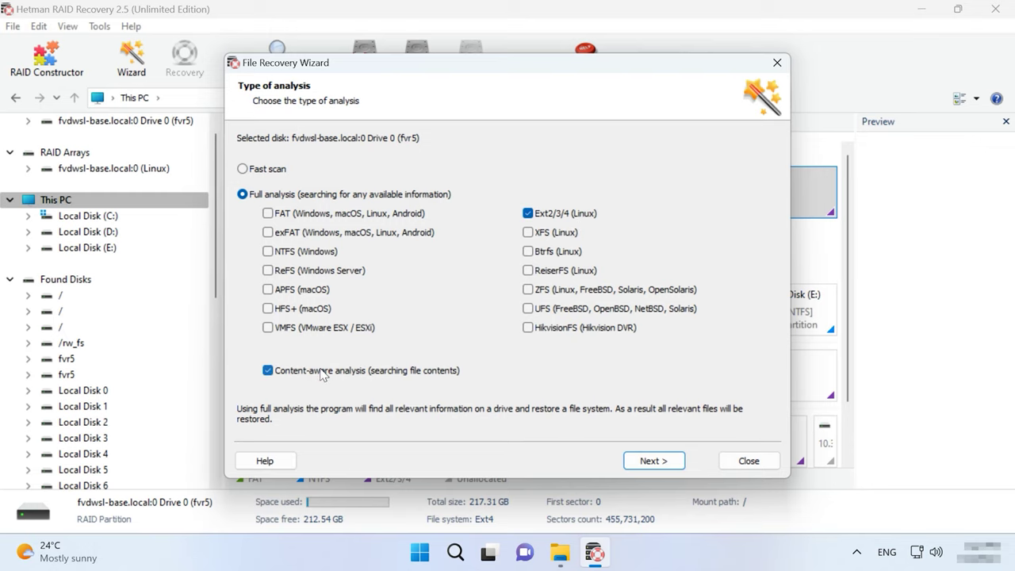
{"action": "left_click", "coordinate": [652, 461]}
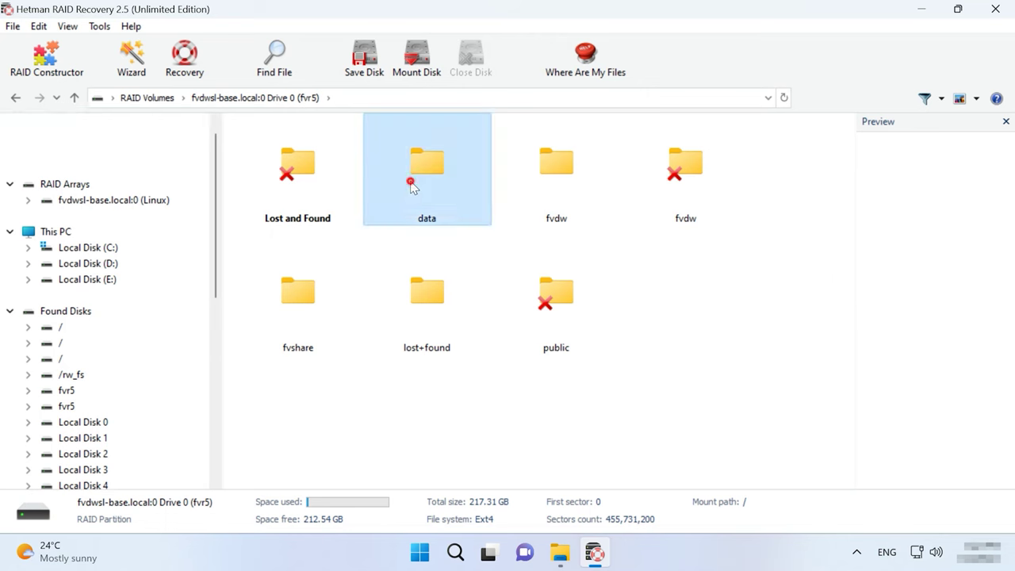
- Open the data folder and preview GC1.jpeg, GC 15.jpg and External Hard Disk.docx
{"action": "double_click", "coordinate": [415, 188]}
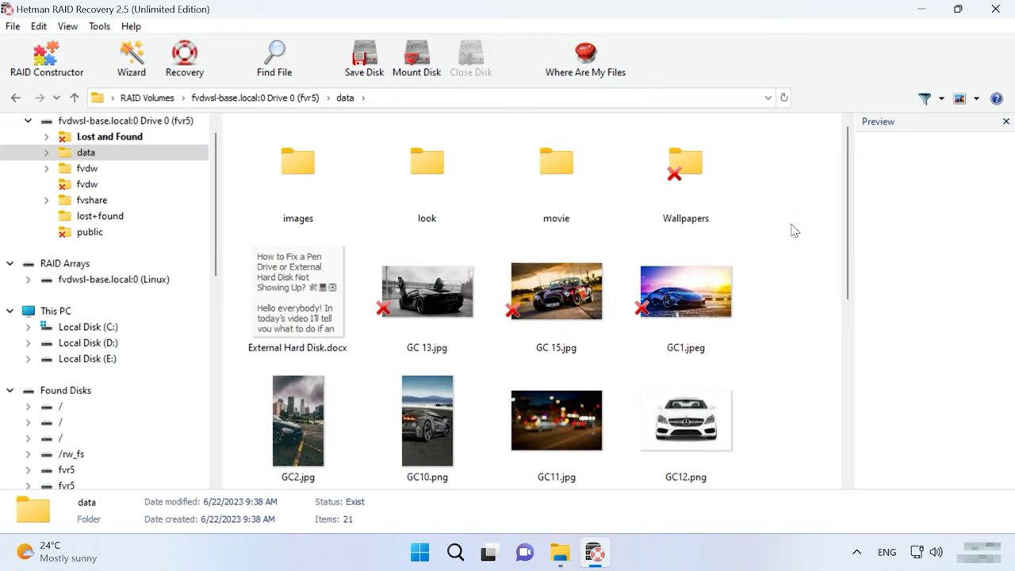
{"action": "scroll", "coordinate": [790, 268], "scroll_direction": "down", "scroll_amount": 5}
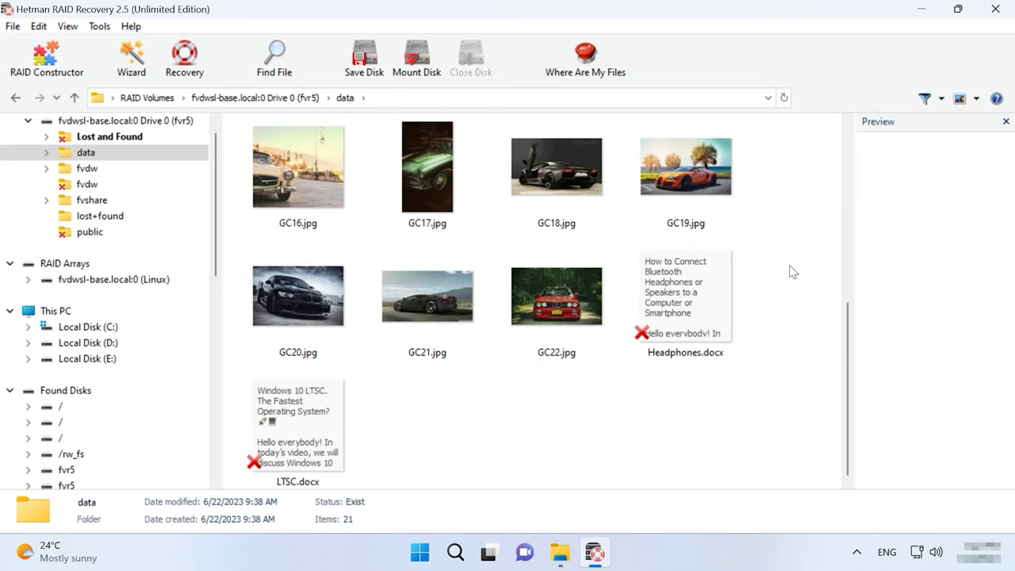
{"action": "scroll", "coordinate": [791, 272], "scroll_direction": "up", "scroll_amount": 5}
{"action": "left_click", "coordinate": [692, 303]}
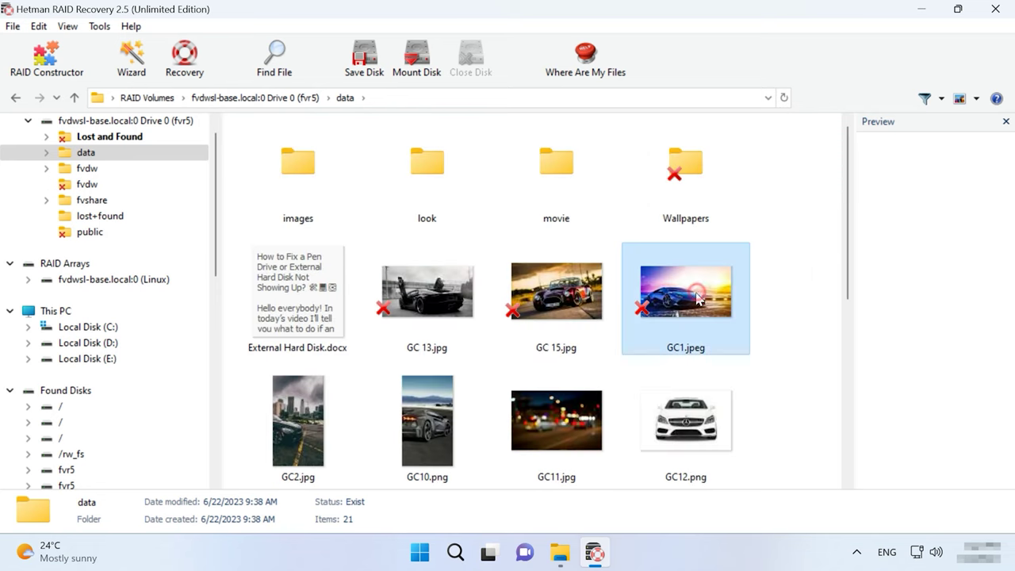
{"action": "left_click", "coordinate": [579, 303]}
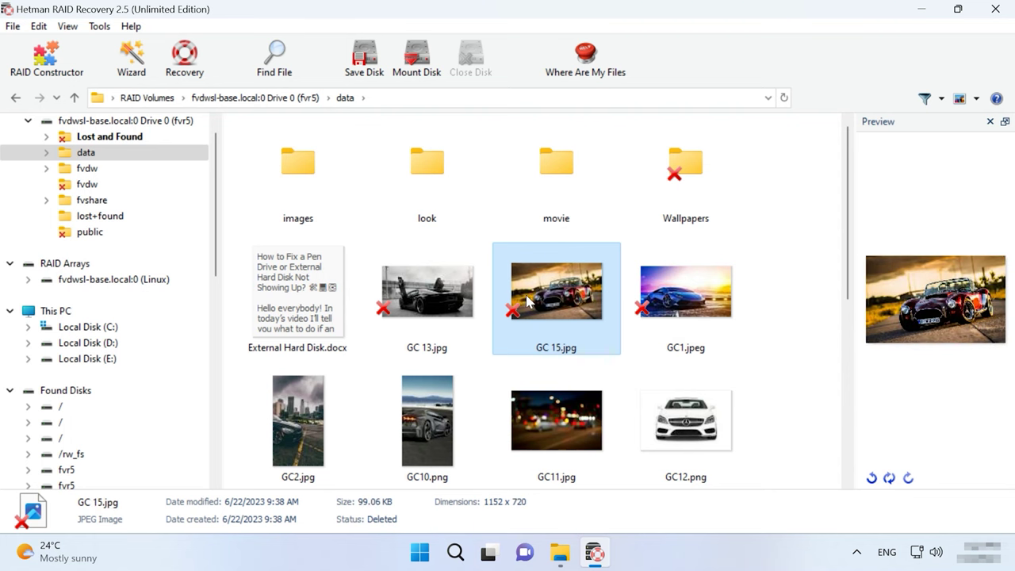
{"action": "left_click", "coordinate": [253, 307]}
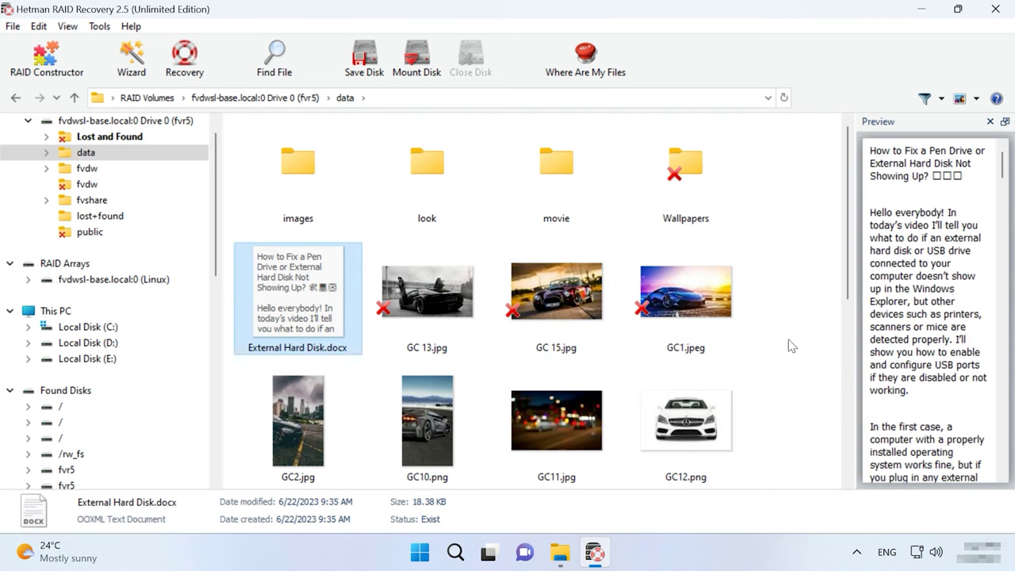
- Select the eight files in the data folder's first two rows
{"action": "scroll", "coordinate": [797, 349], "scroll_direction": "down", "scroll_amount": 2}
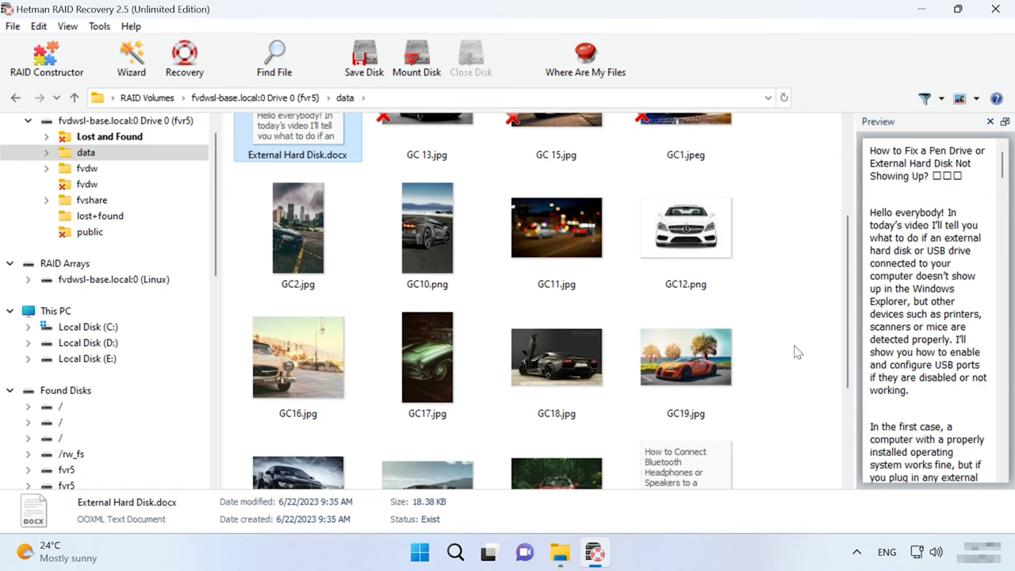
{"action": "scroll", "coordinate": [796, 351], "scroll_direction": "up", "scroll_amount": 2}
{"action": "left_click", "coordinate": [687, 322]}
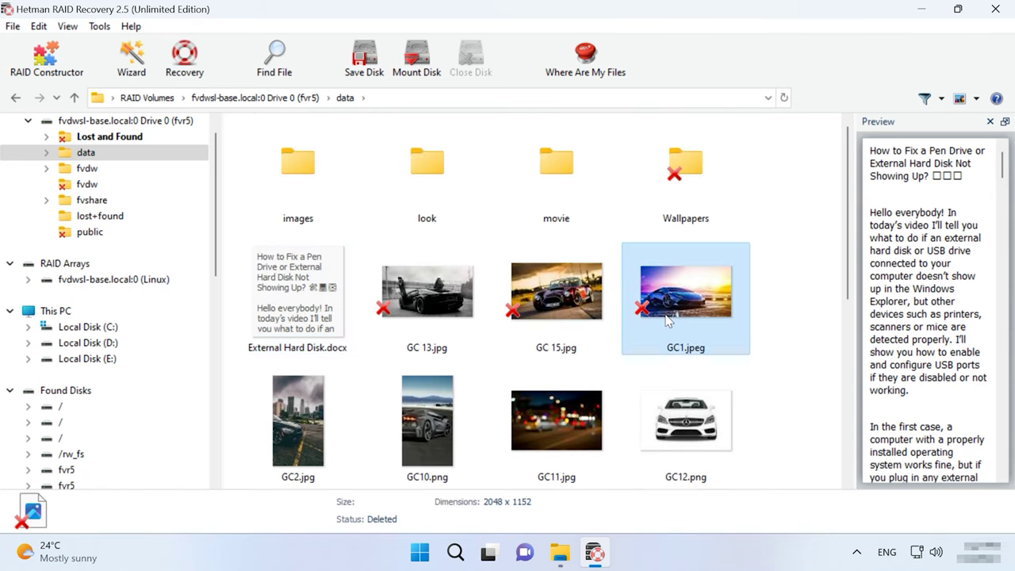
{"action": "left_click_drag", "start_coordinate": [799, 280], "coordinate": [317, 410]}
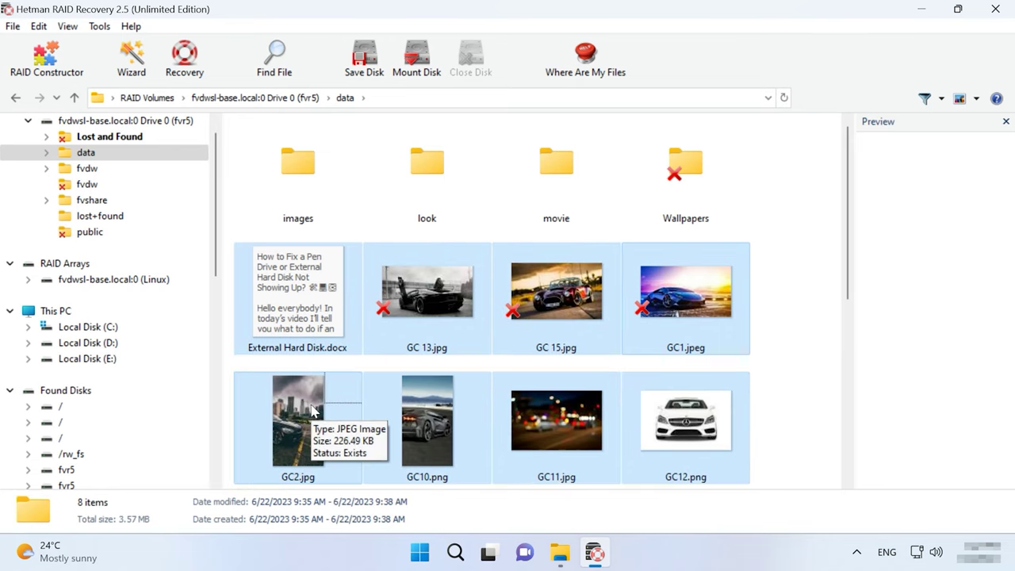
- Save the eight selected files (3.57 MB) to the C:\2\ folder on the hard disk
{"action": "left_click", "coordinate": [185, 63]}
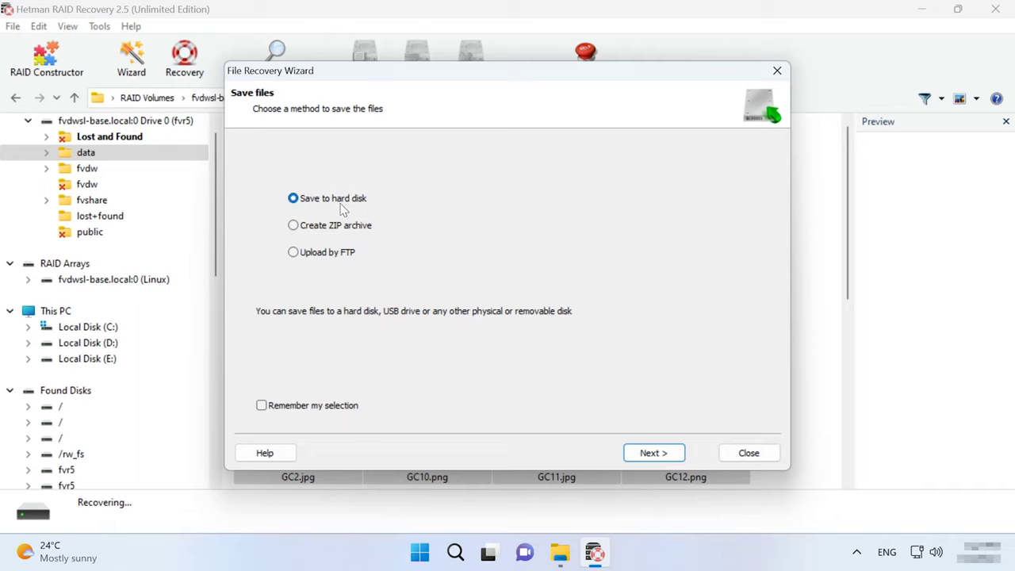
{"action": "left_click", "coordinate": [655, 454]}
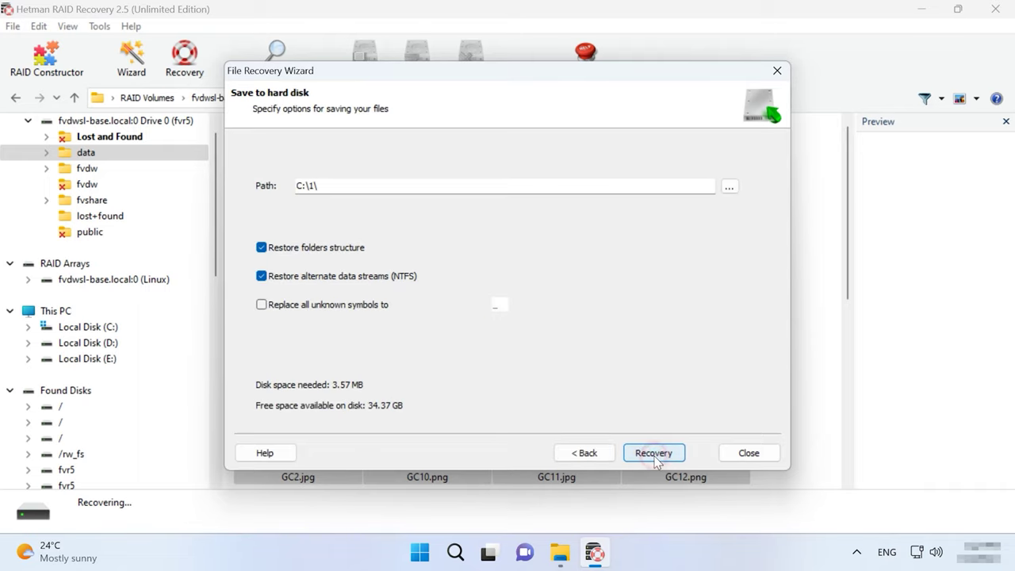
{"action": "double_click", "coordinate": [311, 184]}
{"action": "type", "text": "2"}
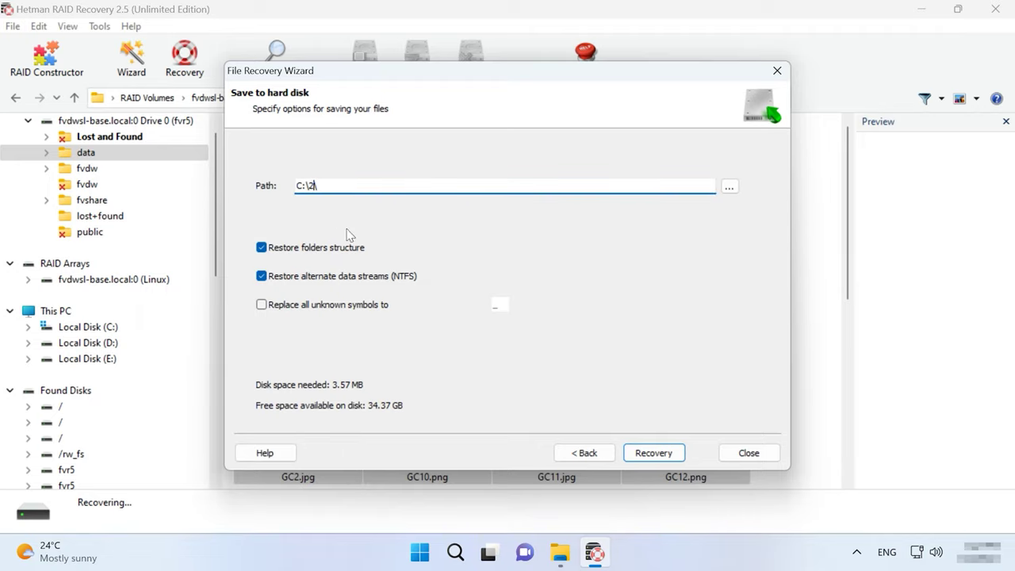
{"action": "type", "text": "\\"}
{"action": "left_click", "coordinate": [654, 458]}
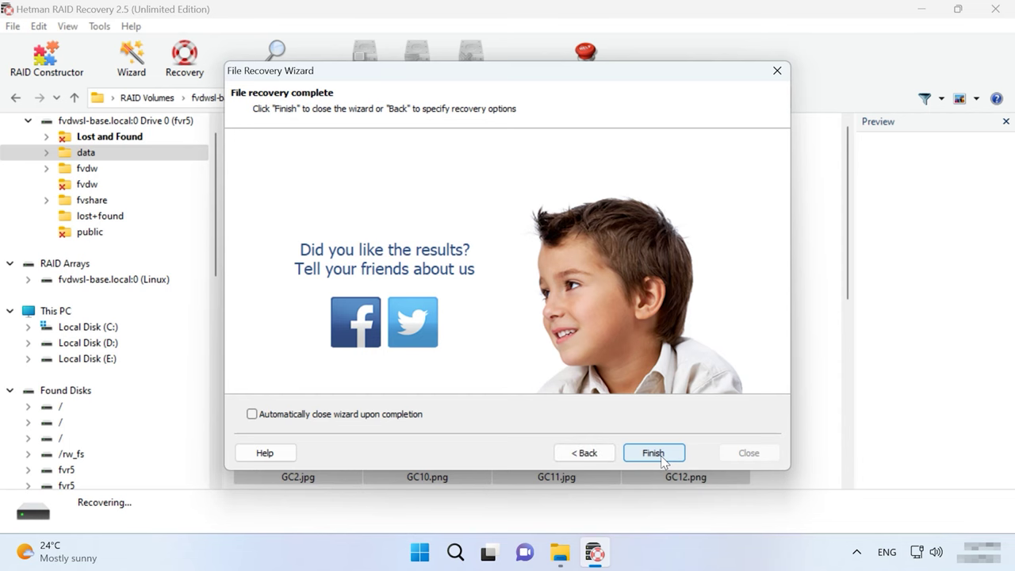
{"action": "left_click", "coordinate": [660, 457]}
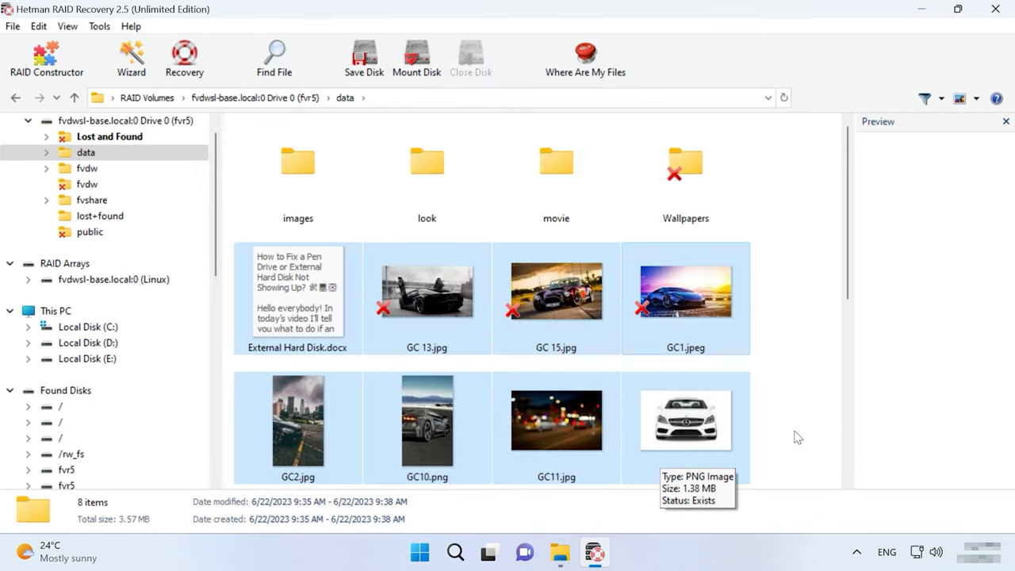
{"action": "left_click", "coordinate": [561, 551]}
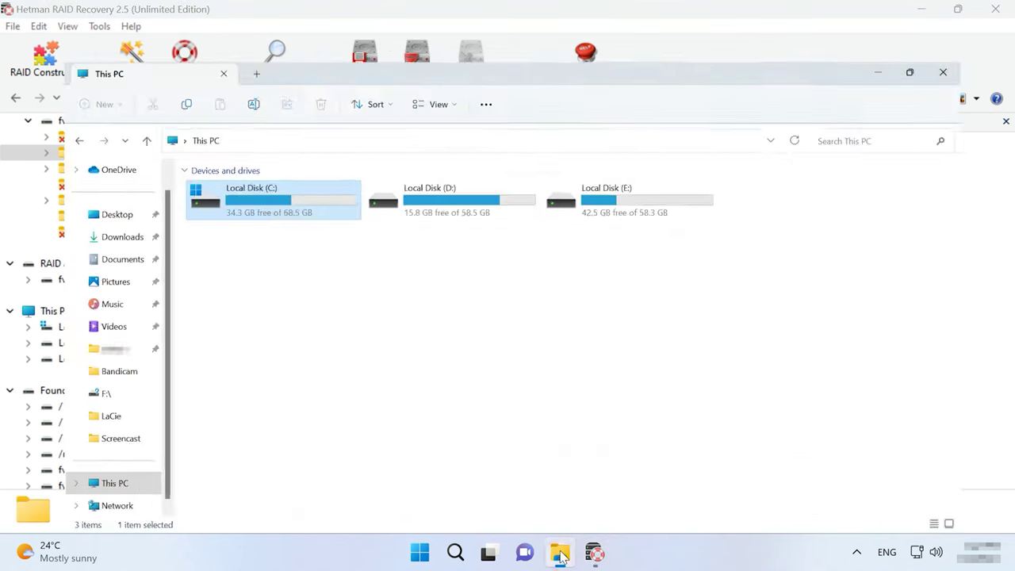
{"action": "double_click", "coordinate": [249, 154]}
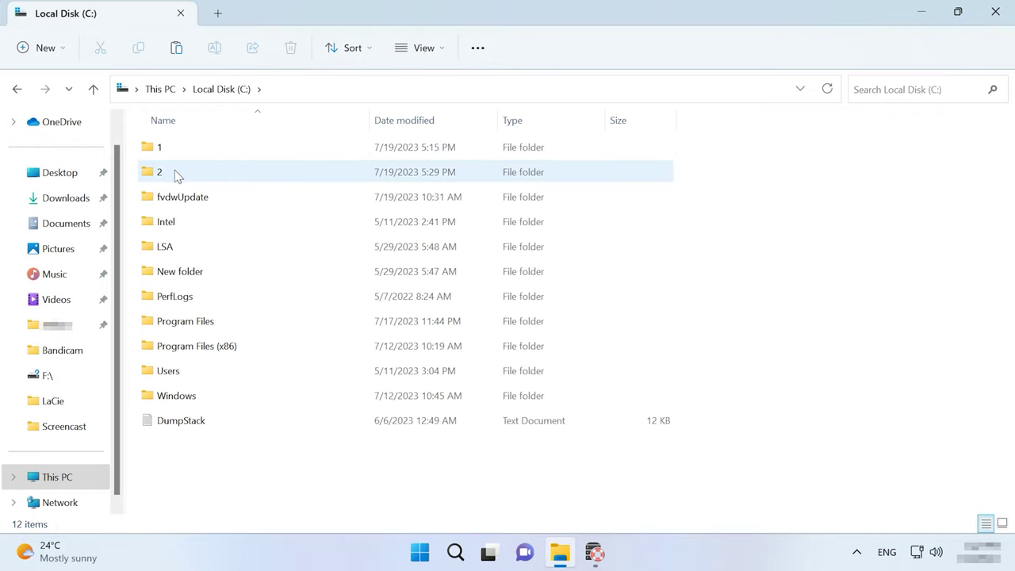
{"action": "double_click", "coordinate": [175, 169]}
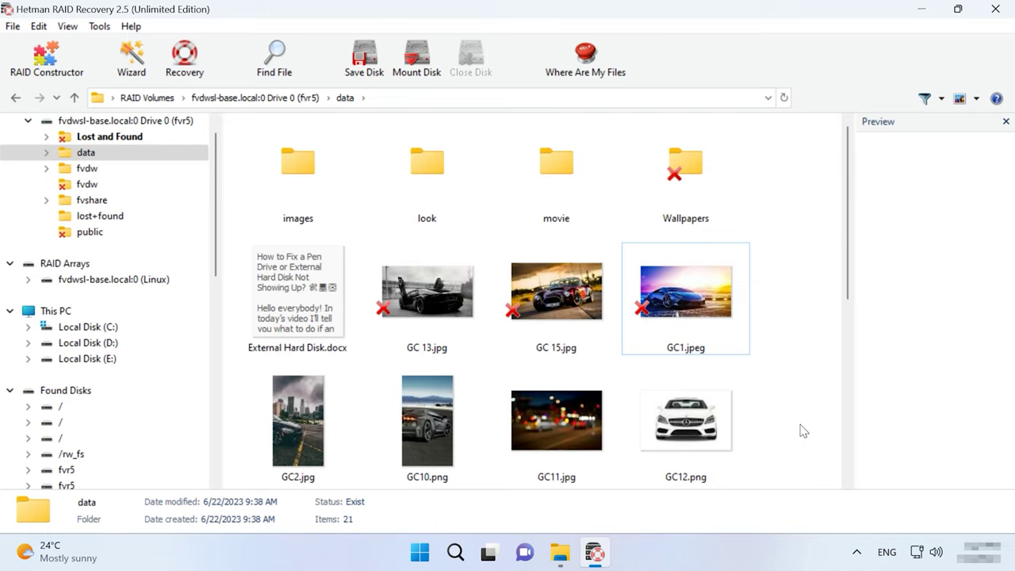
- Start Tools > Save Disk, then close the Image creation dialog without creating an image
{"action": "left_click", "coordinate": [99, 26]}
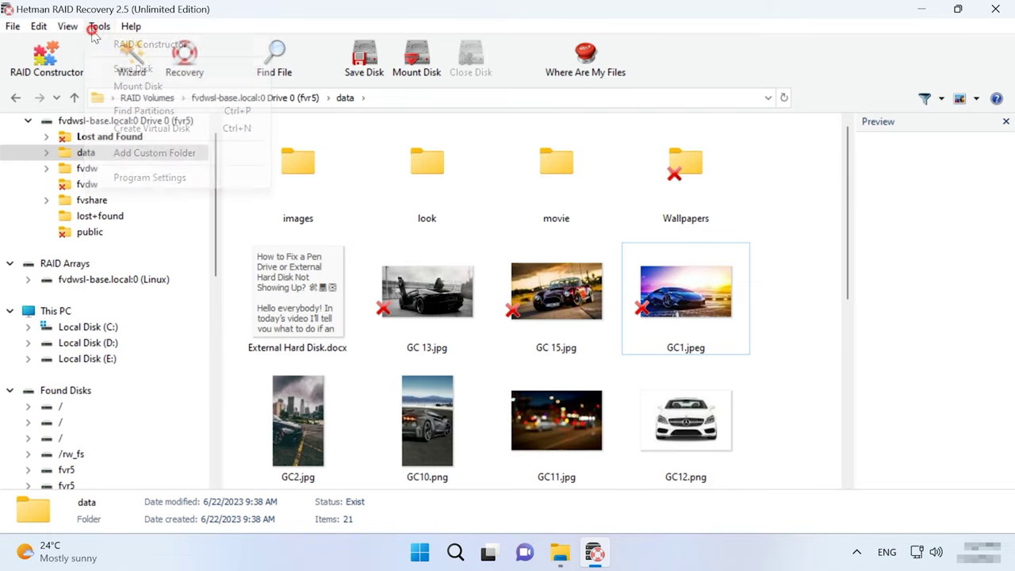
{"action": "left_click", "coordinate": [134, 69]}
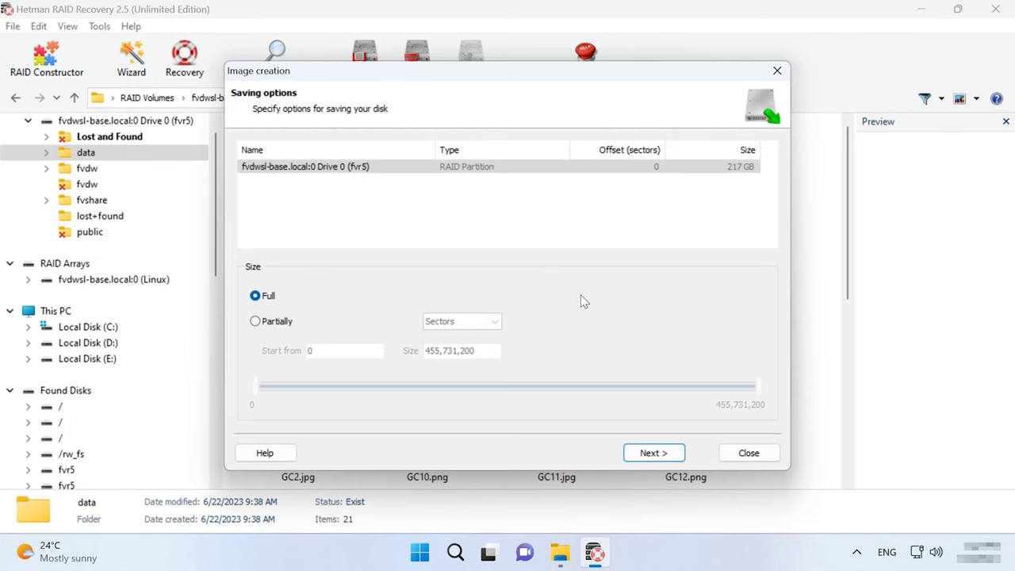
{"action": "left_click", "coordinate": [751, 457]}
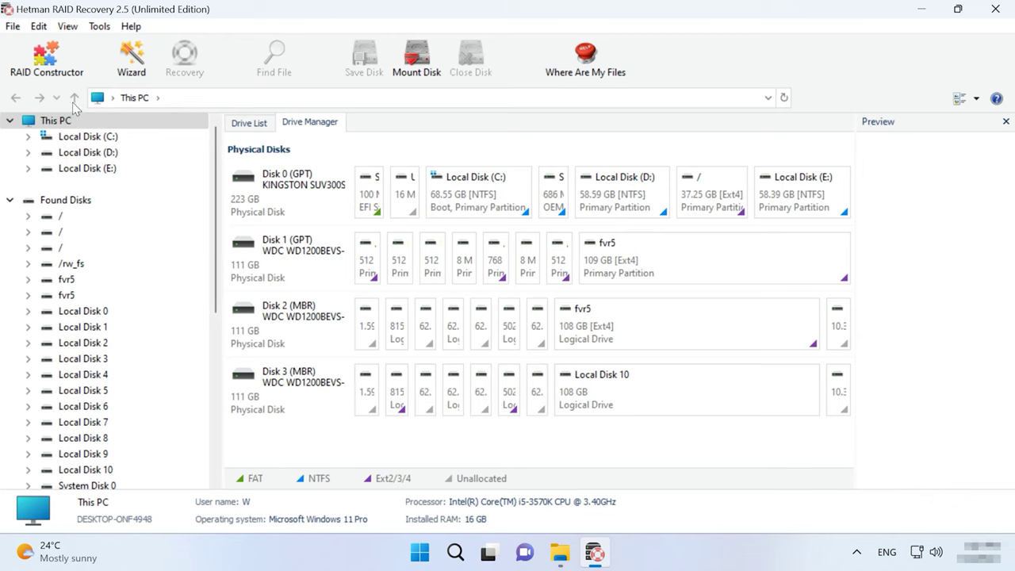
- Launch RAID Constructor and choose manual mode for setting array parameters
{"action": "left_click", "coordinate": [56, 79]}
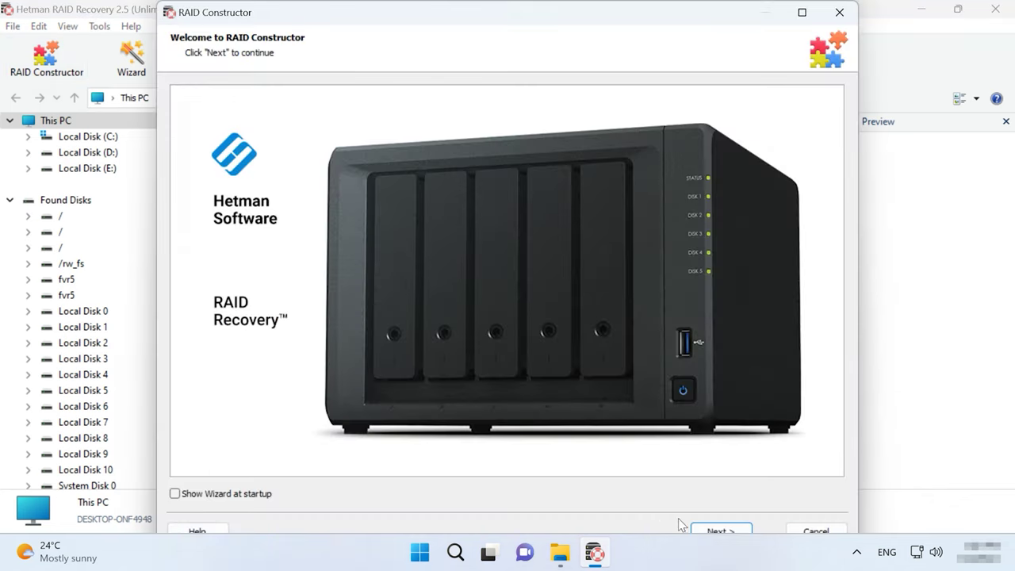
{"action": "left_click", "coordinate": [720, 530]}
{"action": "left_click", "coordinate": [229, 173]}
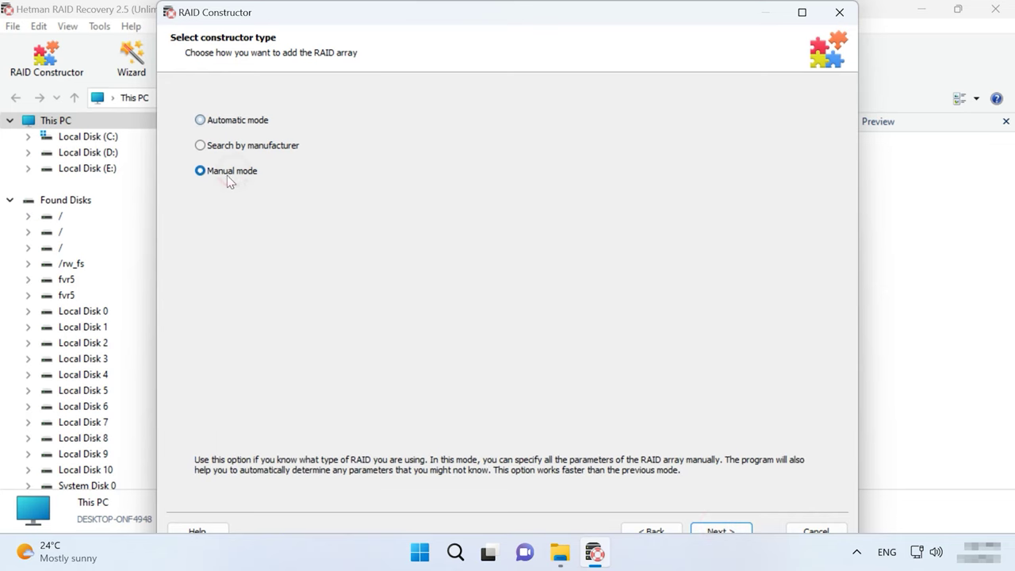
{"action": "left_click", "coordinate": [737, 529]}
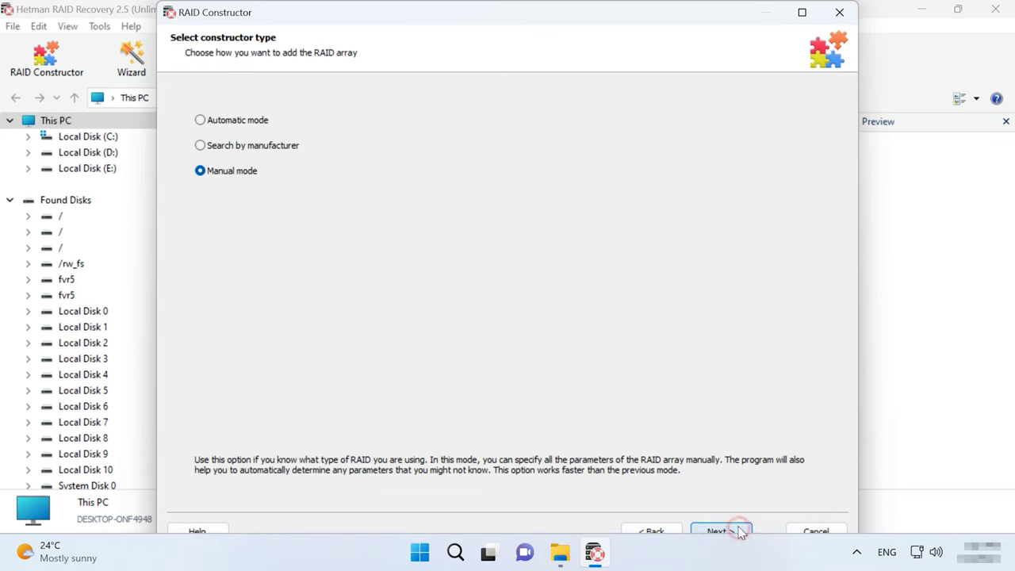
- Set RAID 5 (Parity), Left Synchronous block order and 512 KB block size
{"action": "left_click", "coordinate": [438, 93]}
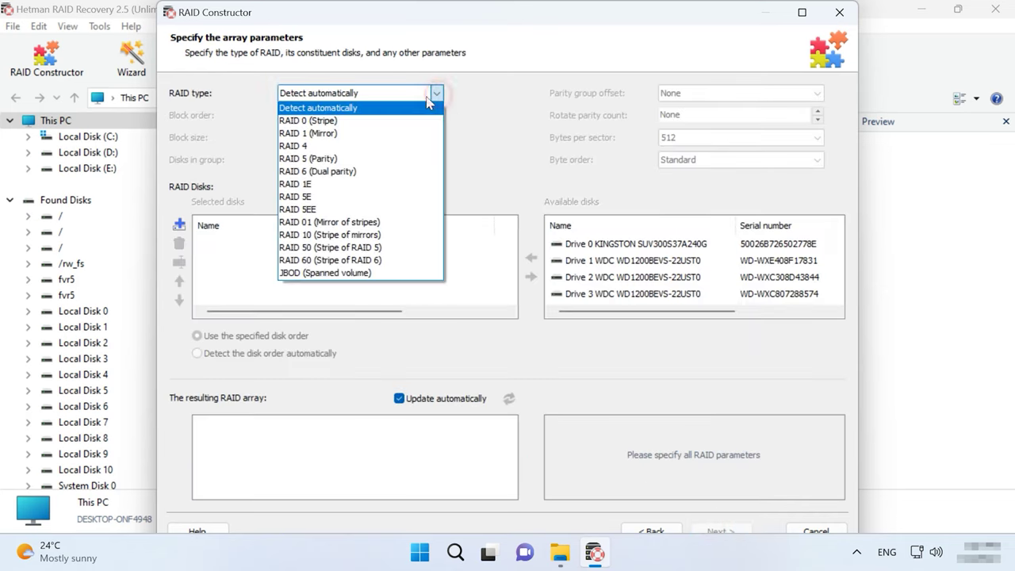
{"action": "left_click", "coordinate": [334, 160]}
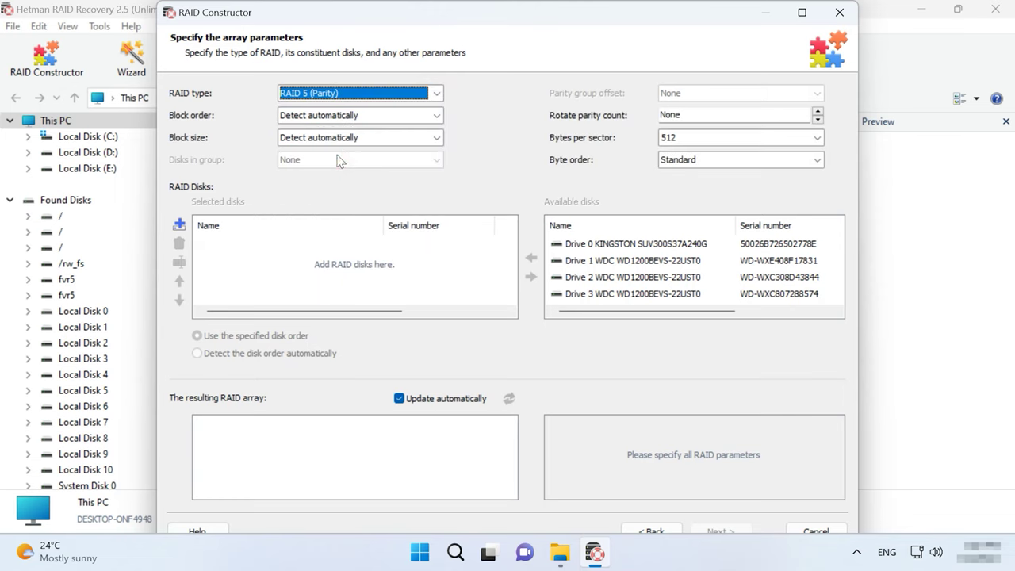
{"action": "left_click", "coordinate": [374, 115]}
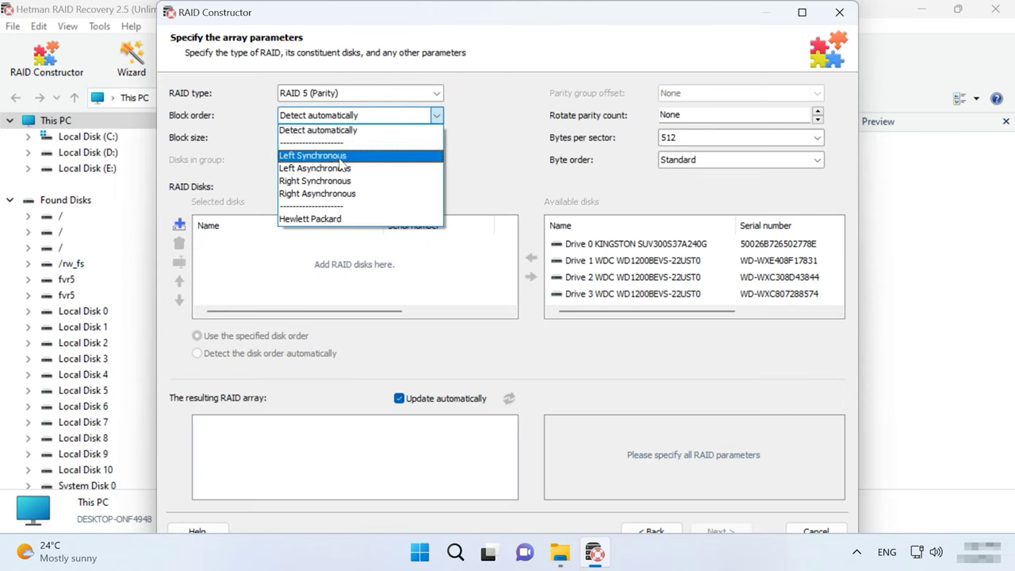
{"action": "left_click", "coordinate": [341, 158]}
{"action": "left_click", "coordinate": [386, 142]}
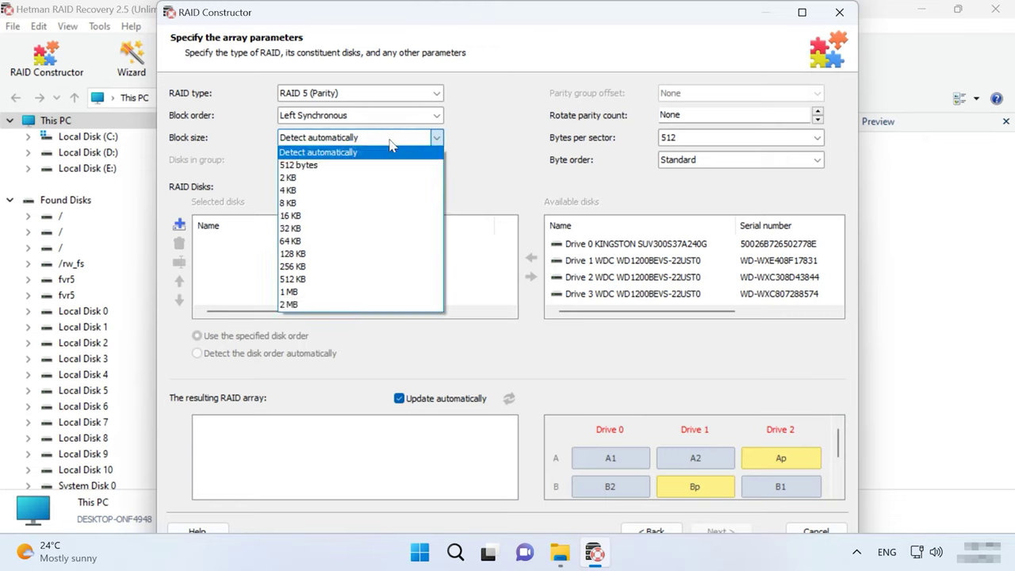
{"action": "left_click", "coordinate": [321, 280]}
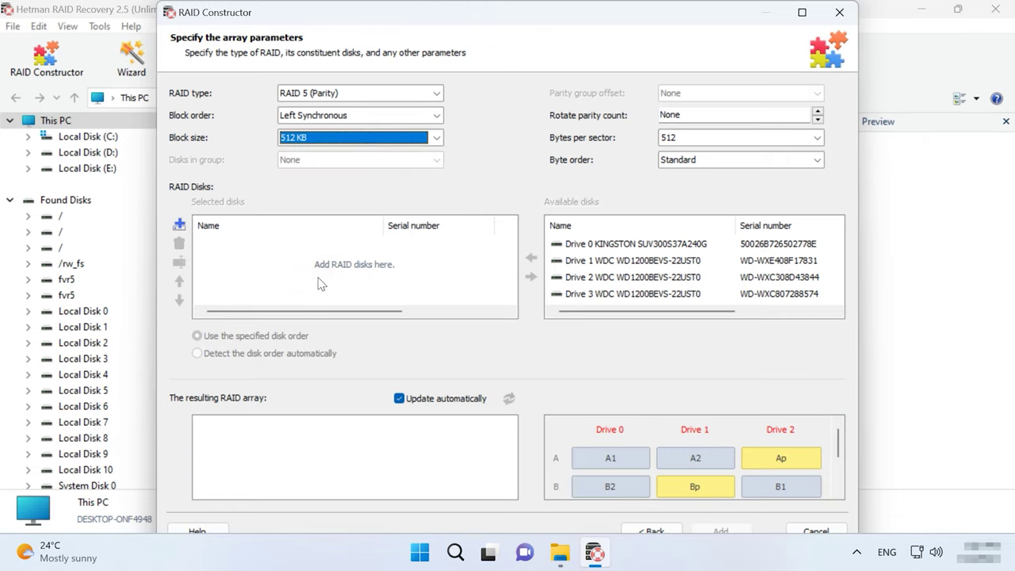
{"action": "left_click", "coordinate": [600, 262]}
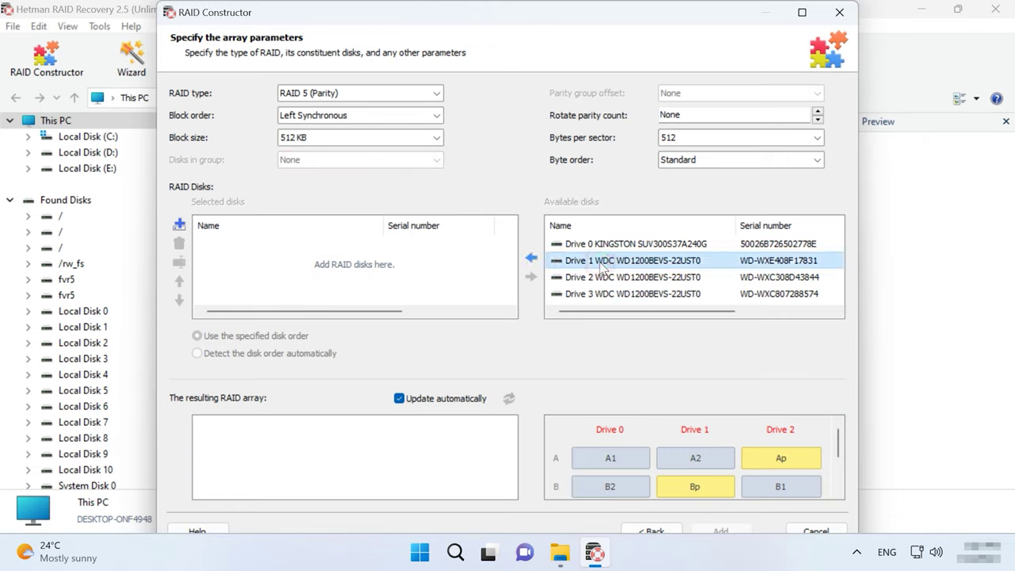
- Move Drives 1, 2 and 3 into the array, adding then removing an Empty placeholder disk
{"action": "left_click", "coordinate": [606, 292], "text": "shift"}
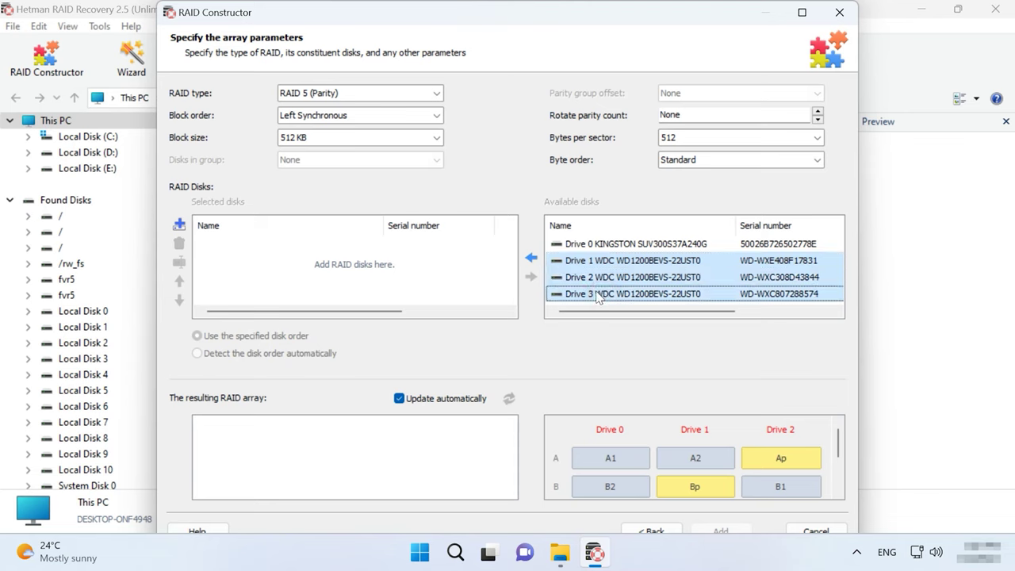
{"action": "left_click", "coordinate": [533, 259]}
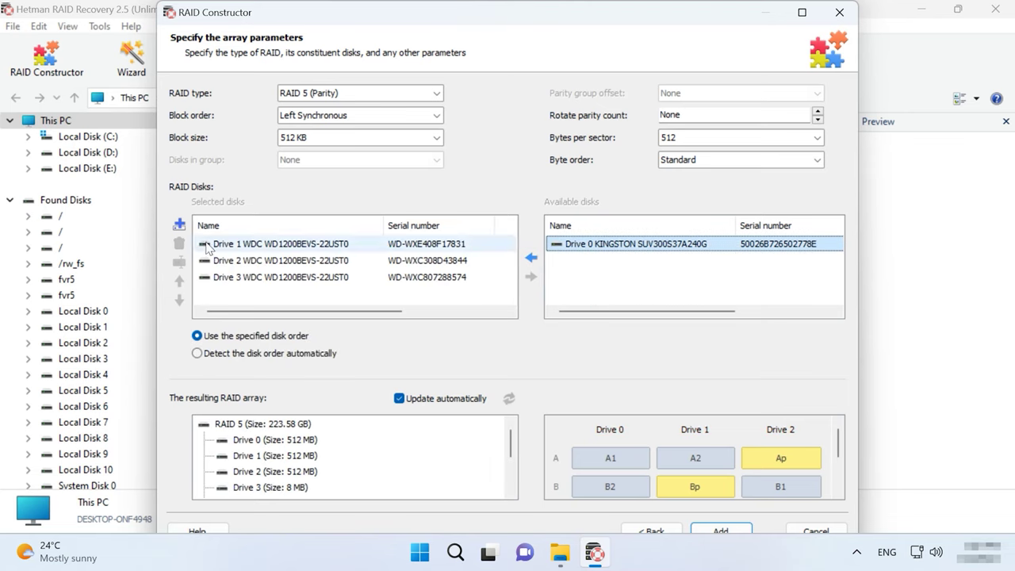
{"action": "left_click", "coordinate": [180, 226]}
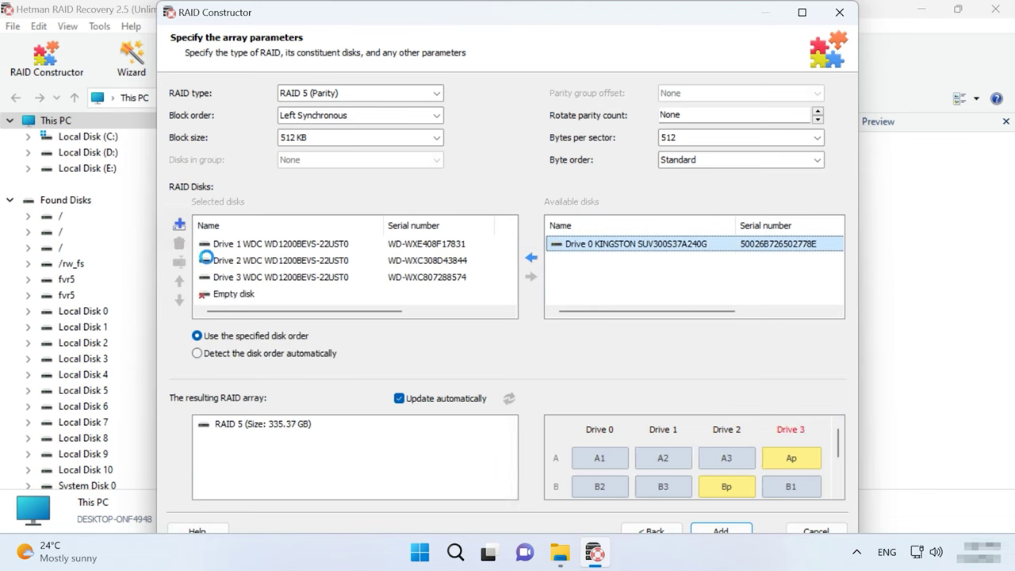
{"action": "left_click", "coordinate": [223, 296]}
{"action": "left_click", "coordinate": [180, 243]}
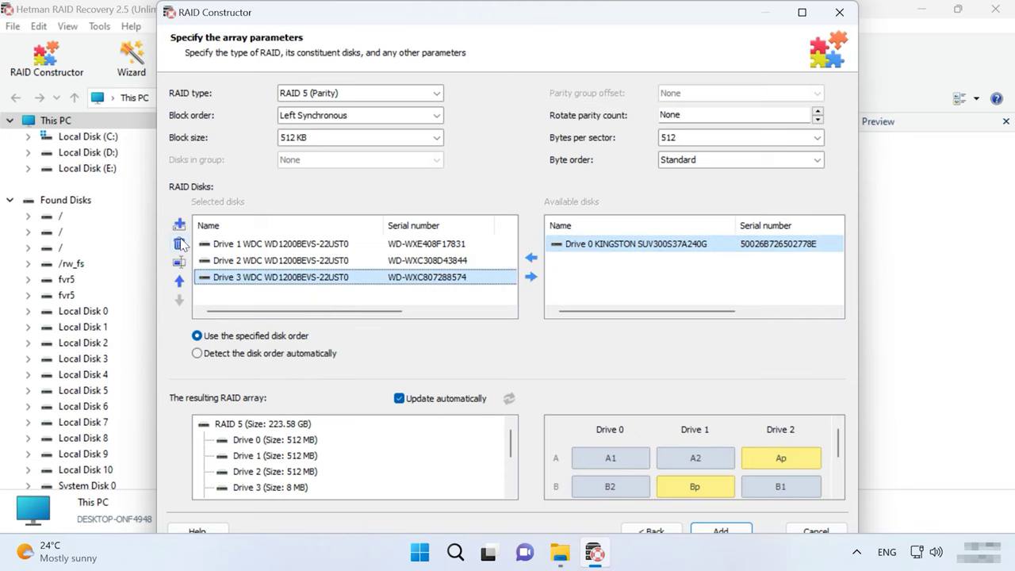
{"action": "left_click", "coordinate": [236, 246]}
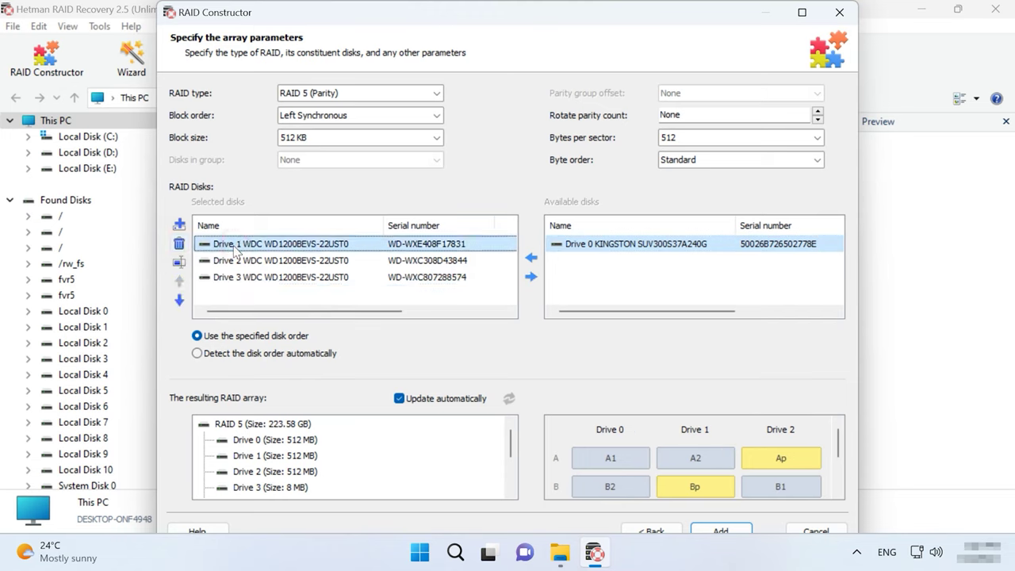
{"action": "left_click", "coordinate": [179, 263]}
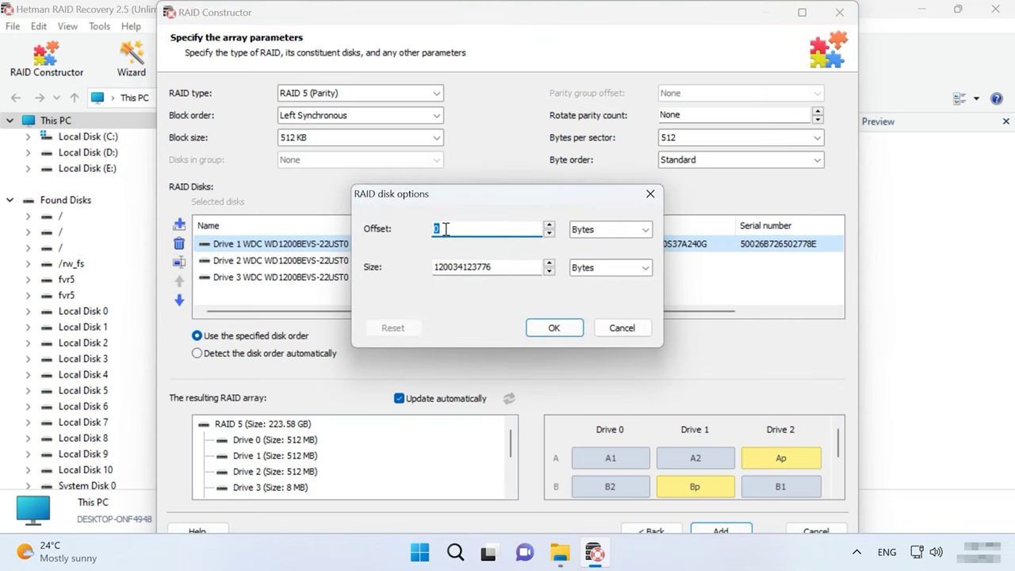
{"action": "type", "text": "2971664384"}
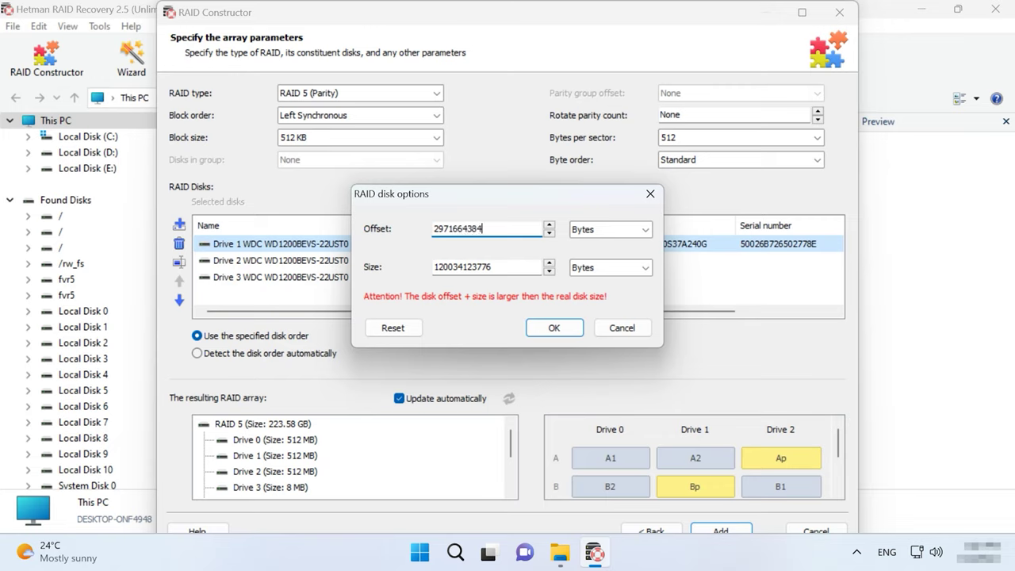
{"action": "left_click", "coordinate": [555, 328]}
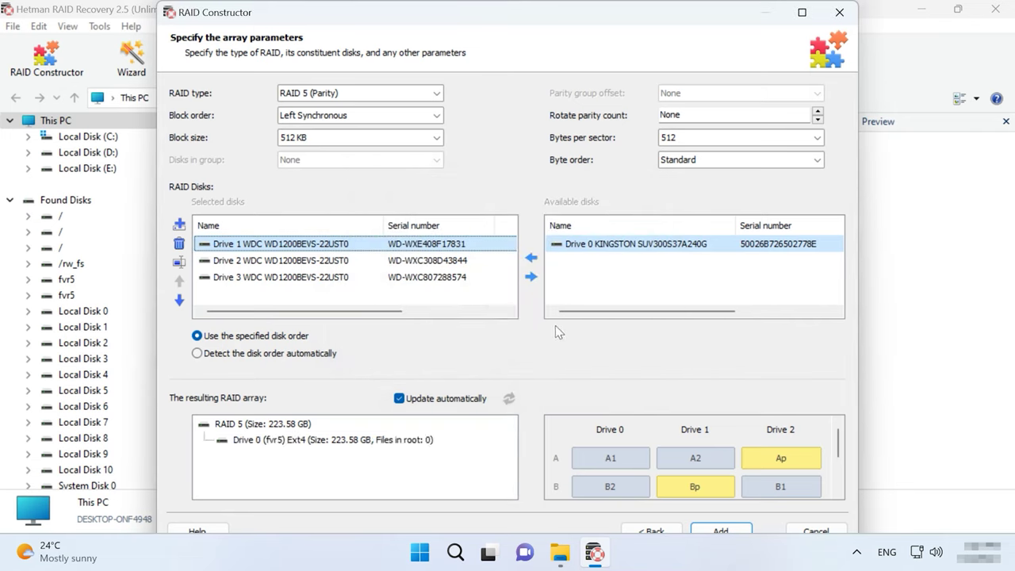
{"action": "left_click", "coordinate": [268, 261]}
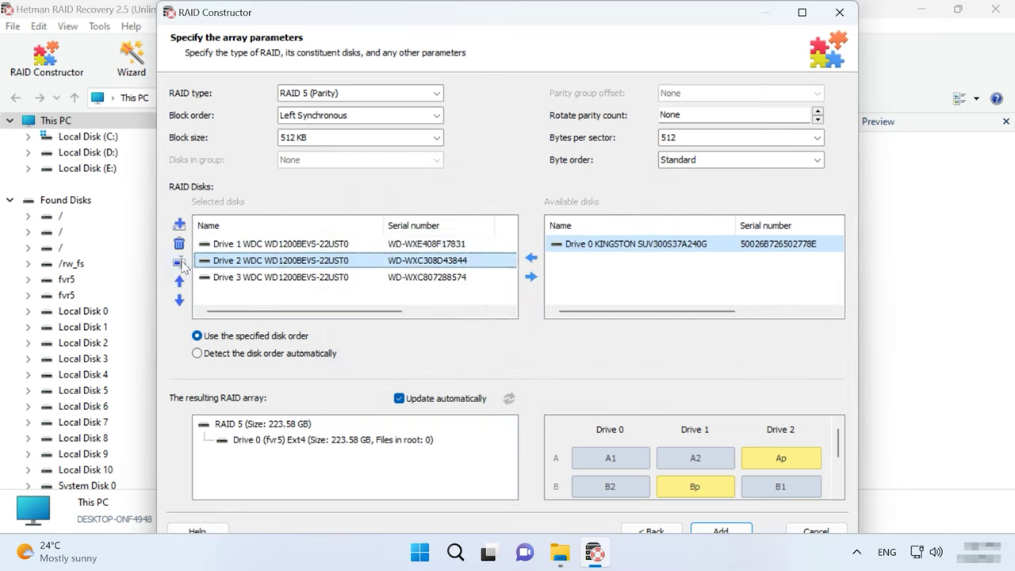
{"action": "left_click", "coordinate": [179, 262]}
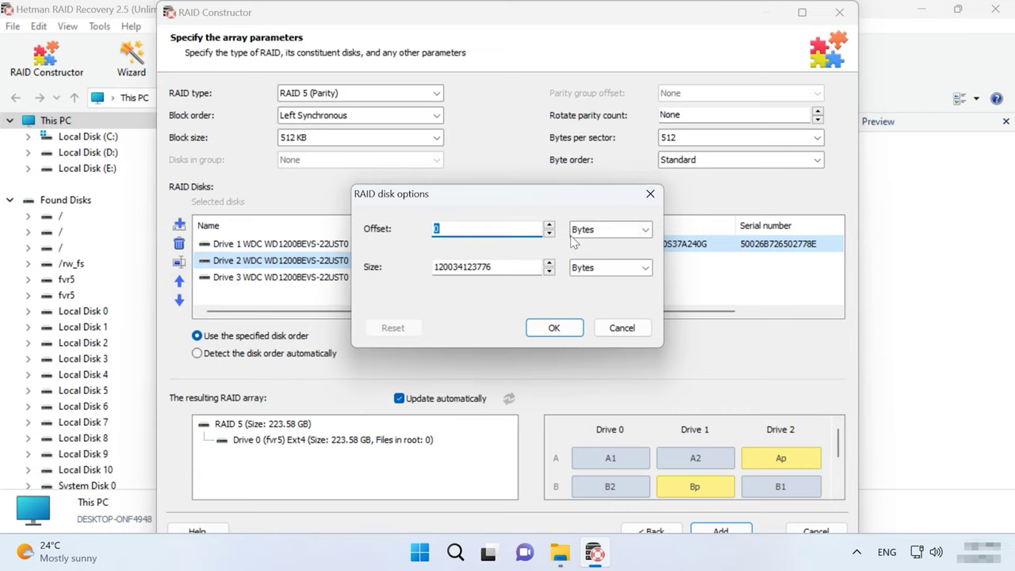
{"action": "type", "text": "335591424"}
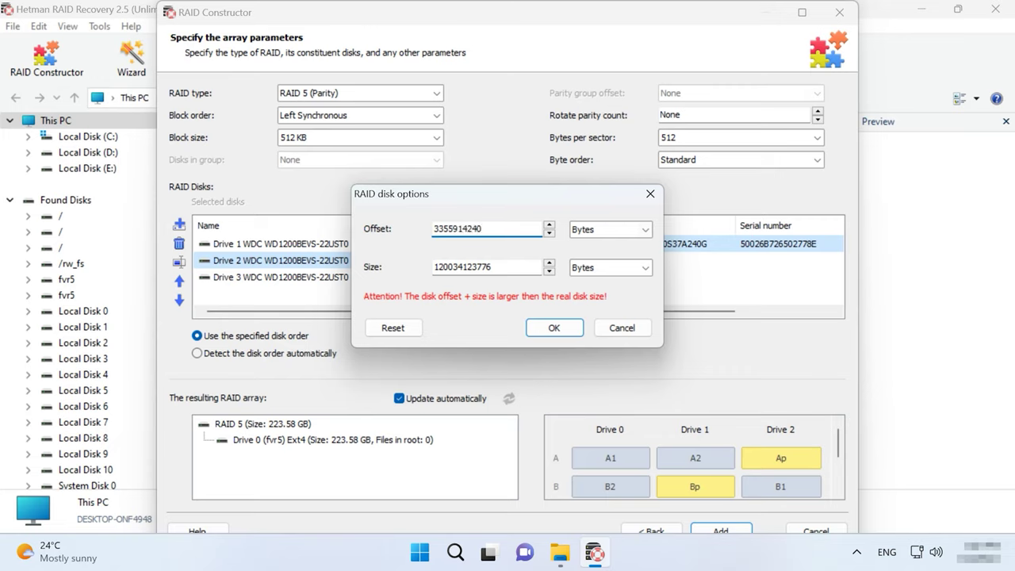
{"action": "double_click", "coordinate": [449, 230]}
{"action": "key", "text": "ctrl+c"}
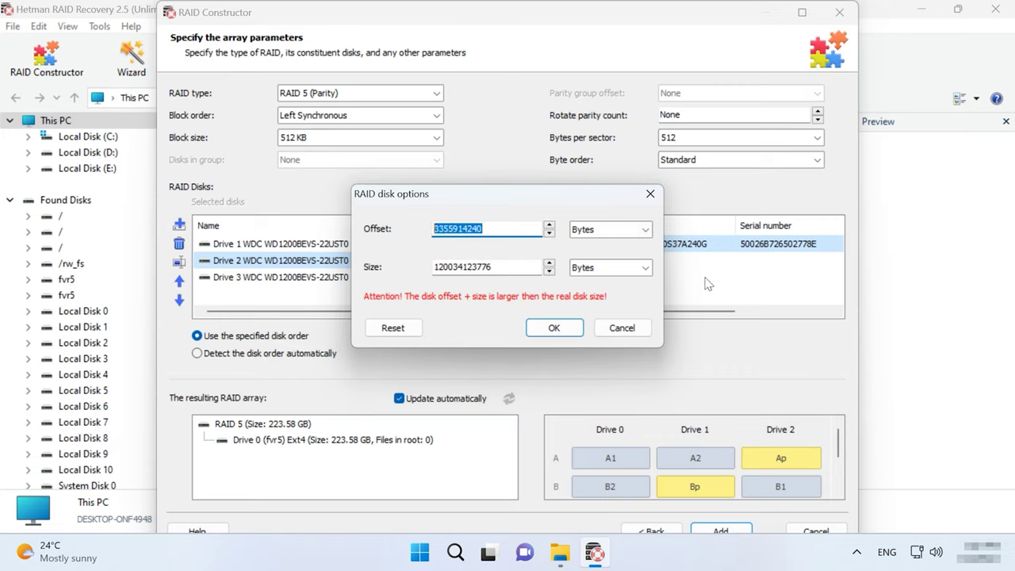
{"action": "left_click", "coordinate": [555, 328]}
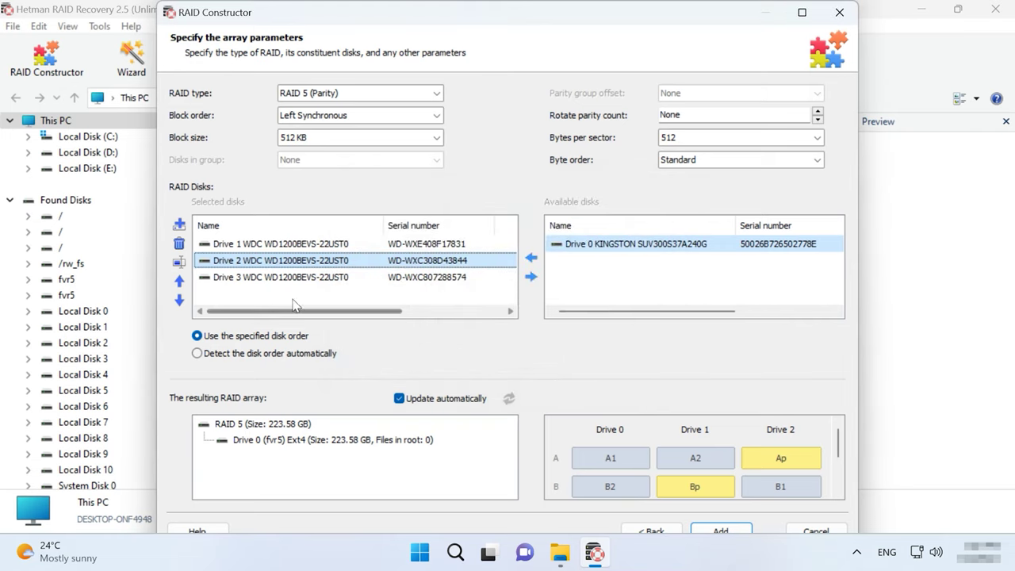
{"action": "left_click", "coordinate": [262, 278]}
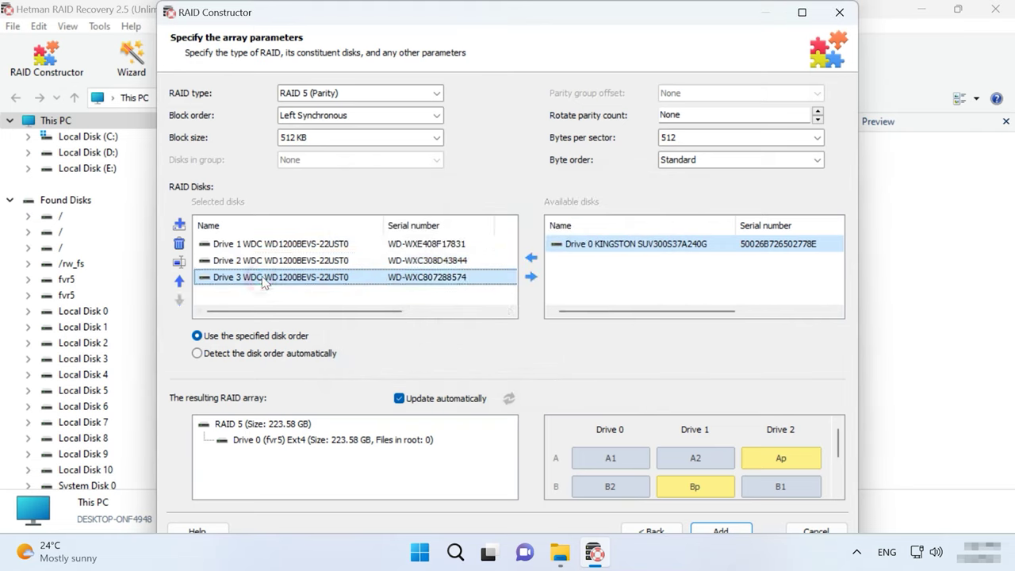
{"action": "left_click", "coordinate": [182, 263]}
{"action": "key", "text": "ctrl+v"}
{"action": "left_click", "coordinate": [563, 326]}
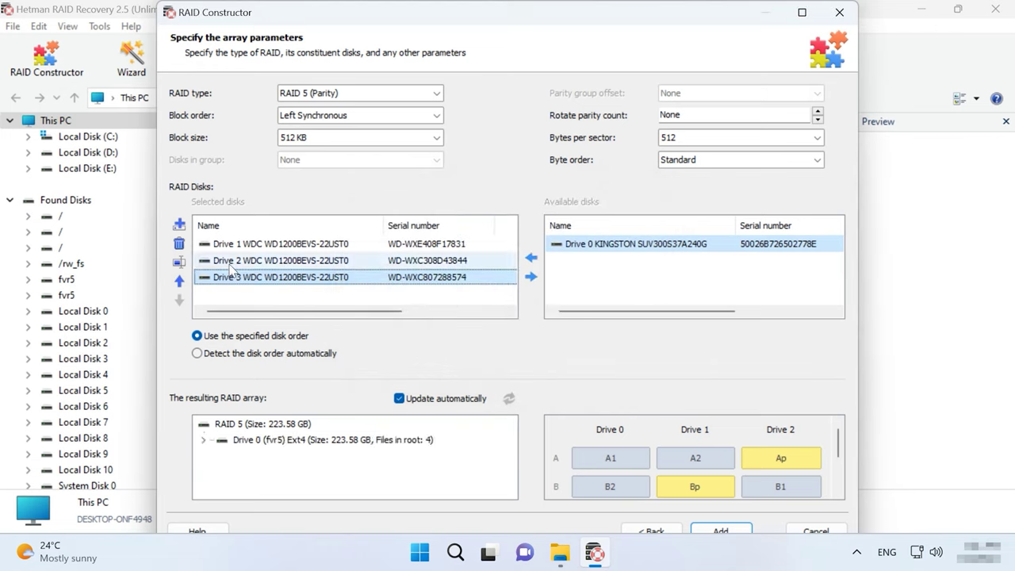
- Move Drive 3 above Drive 2, check the Ext4 volume's folders, and add the RAID 5 array
{"action": "left_click", "coordinate": [180, 281]}
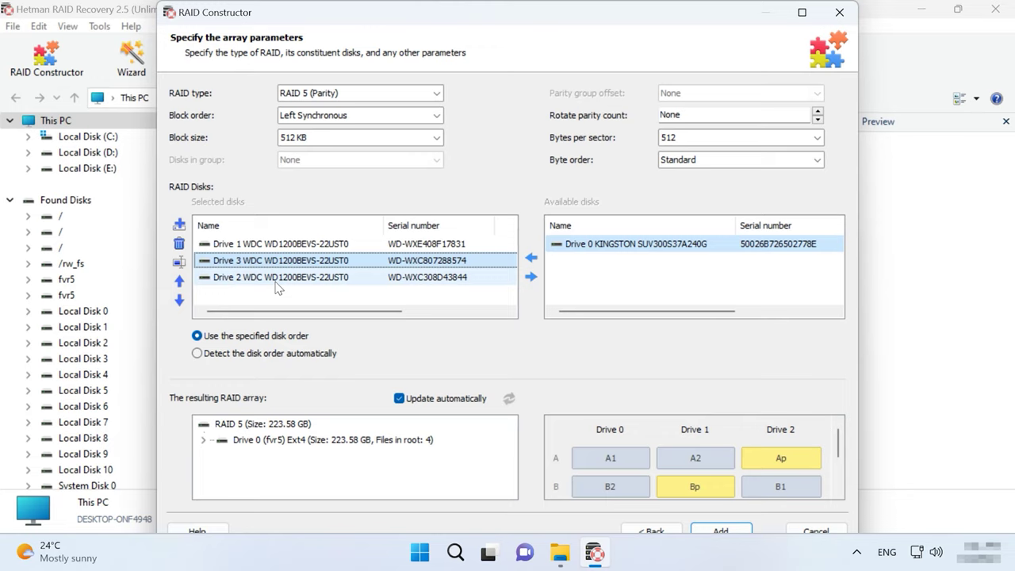
{"action": "left_click", "coordinate": [204, 441]}
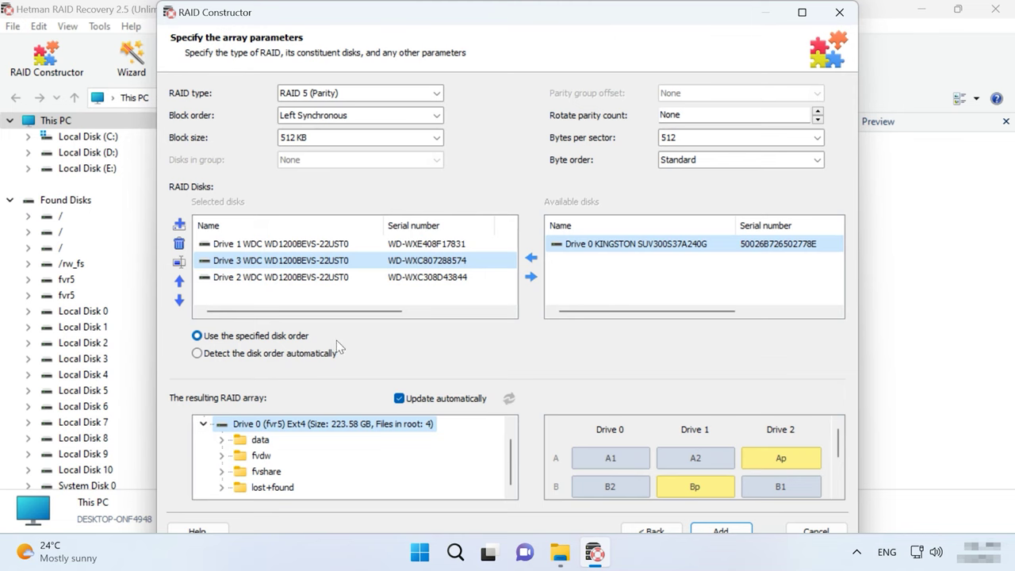
{"action": "left_click", "coordinate": [734, 532]}
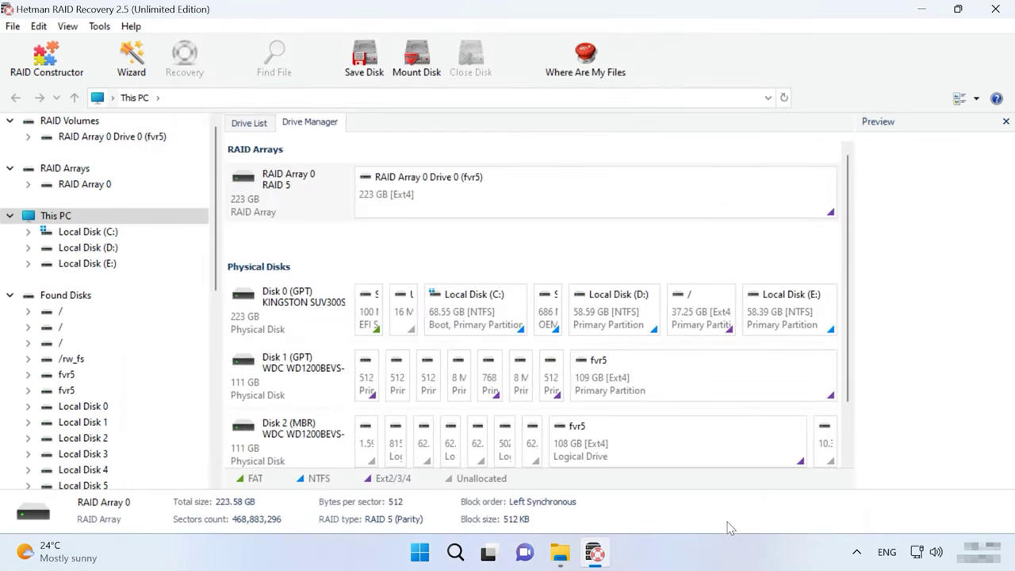
- Fast-scan the RAID Array 0 Drive 0 (fvr5) volume, finding 19 folders and 423 files
{"action": "right_click", "coordinate": [574, 205]}
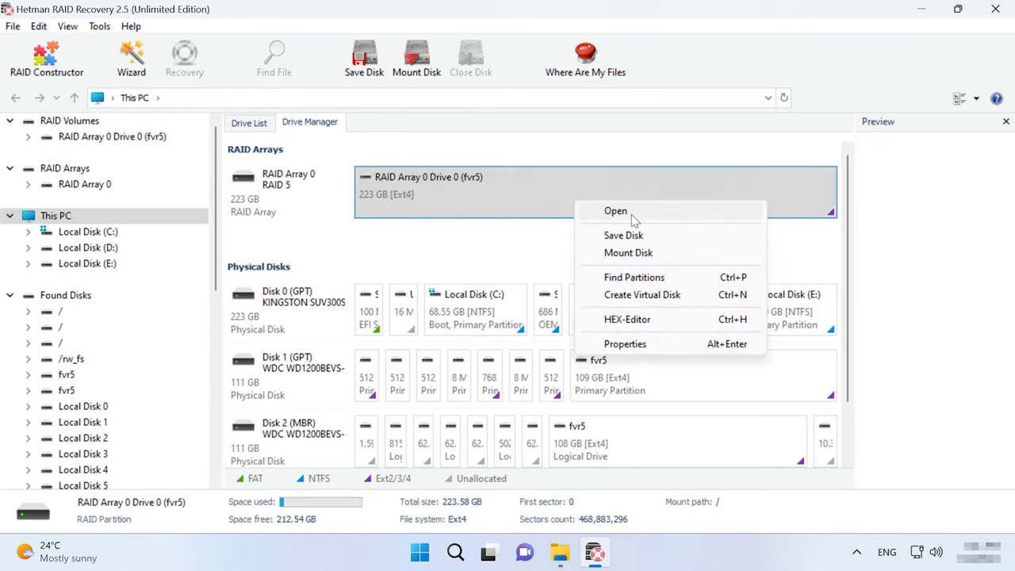
{"action": "left_click", "coordinate": [629, 212]}
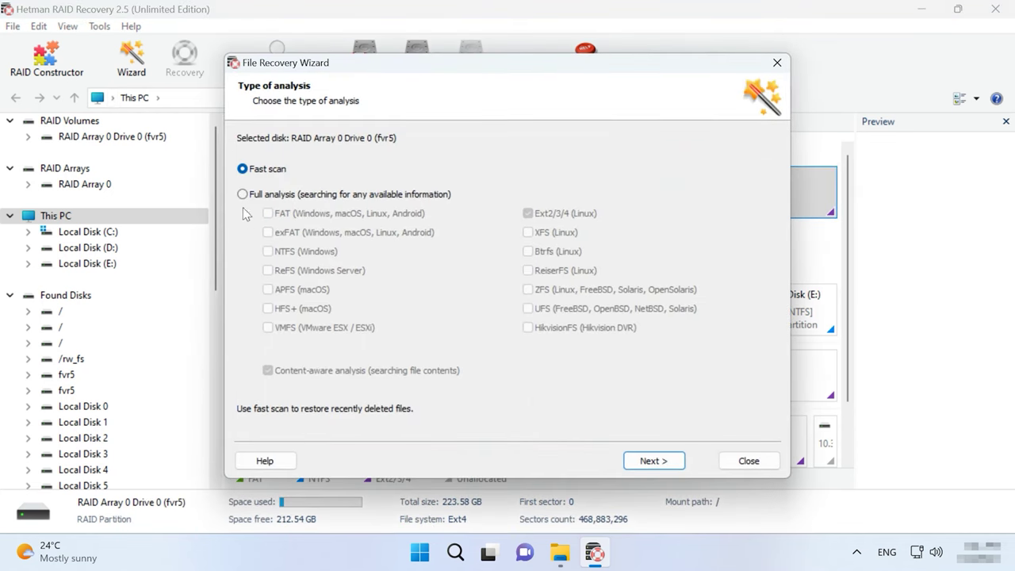
{"action": "left_click", "coordinate": [654, 460]}
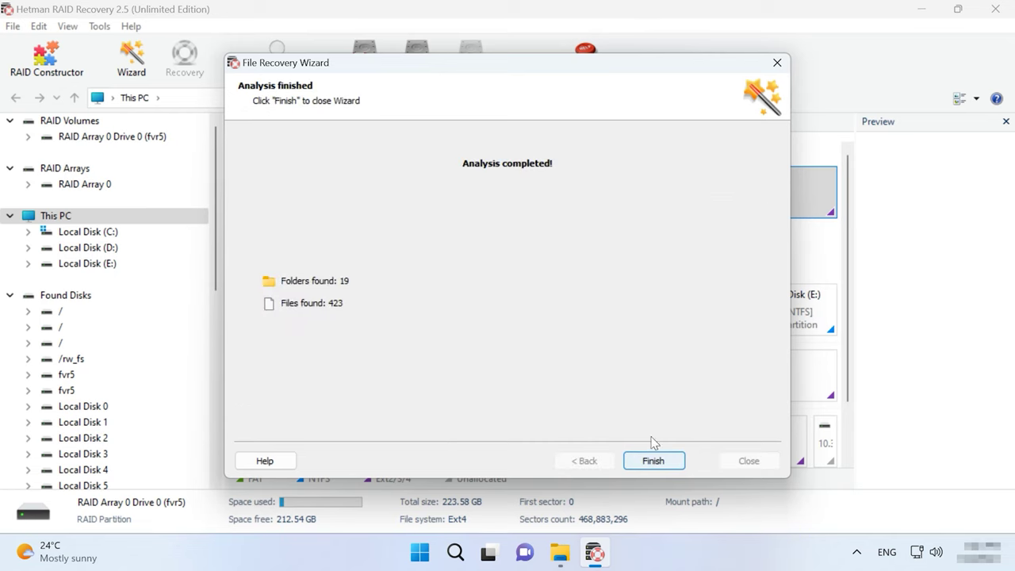
{"action": "left_click", "coordinate": [653, 460]}
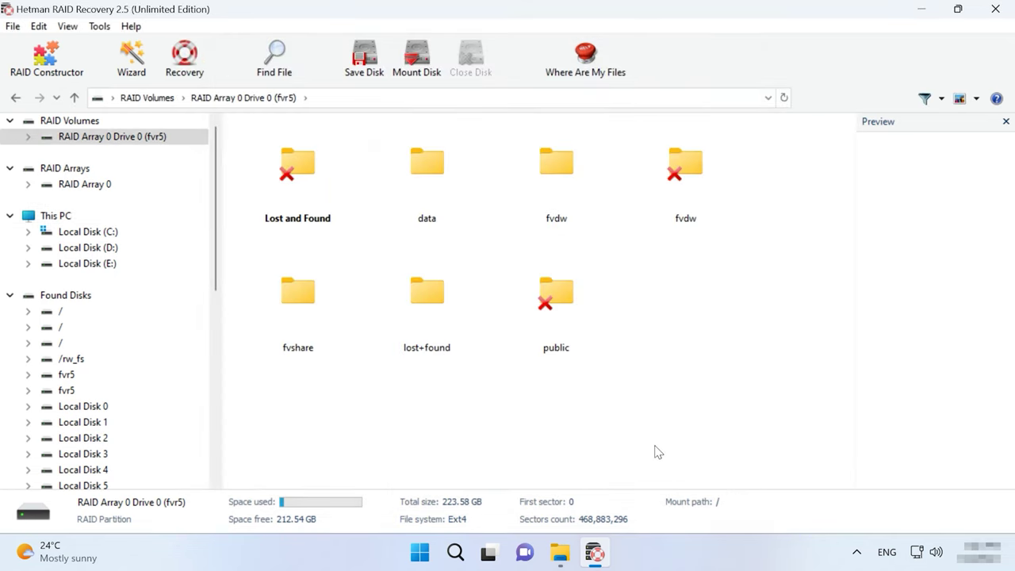
- Open the data folder on RAID Array 0 Drive 0 and browse images like GC 13.jpg and GC1.jpeg
{"action": "double_click", "coordinate": [453, 193]}
{"action": "left_click", "coordinate": [770, 291]}
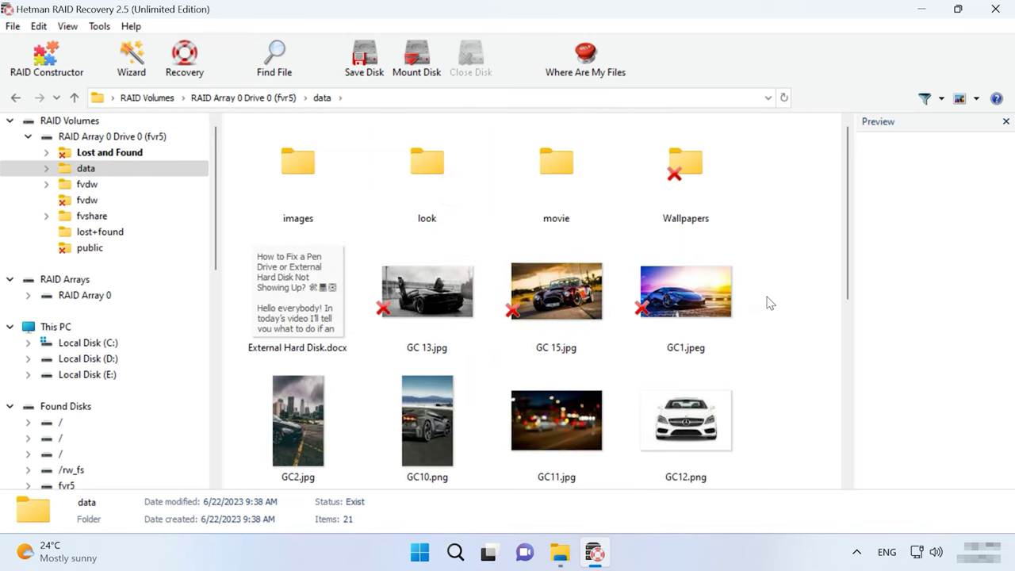
{"action": "scroll", "coordinate": [767, 303], "scroll_direction": "down", "scroll_amount": 5}
{"action": "scroll", "coordinate": [768, 303], "scroll_direction": "up", "scroll_amount": 5}
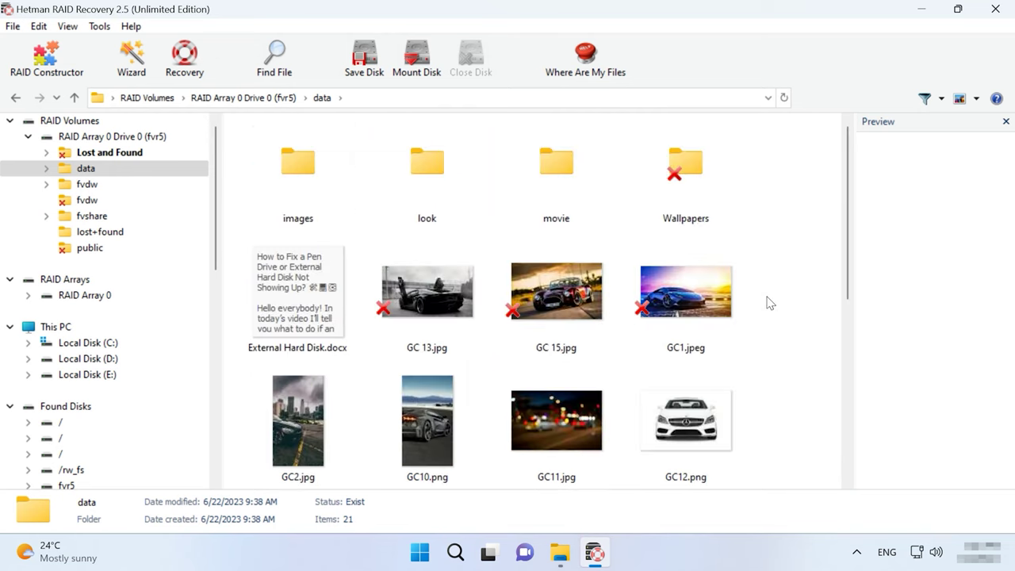